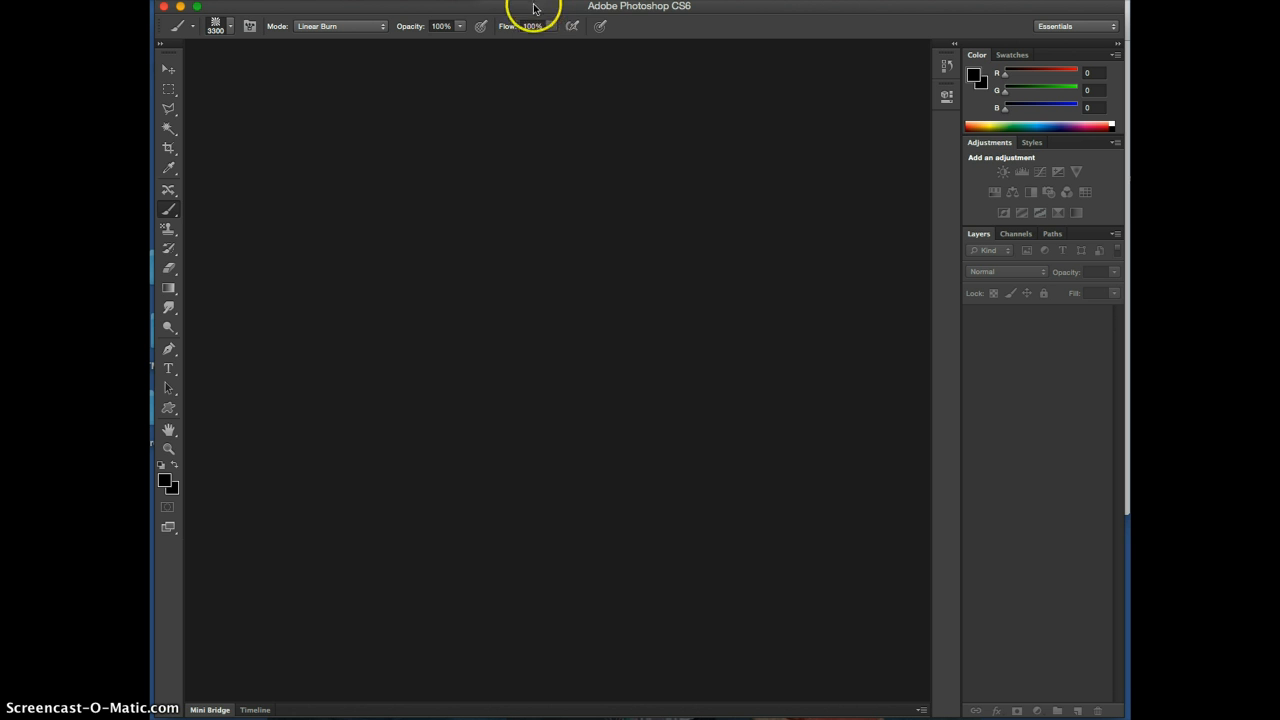
Switch the workspace from Essentials to 3D and shift the application window slightly down
left_click(576, 0)
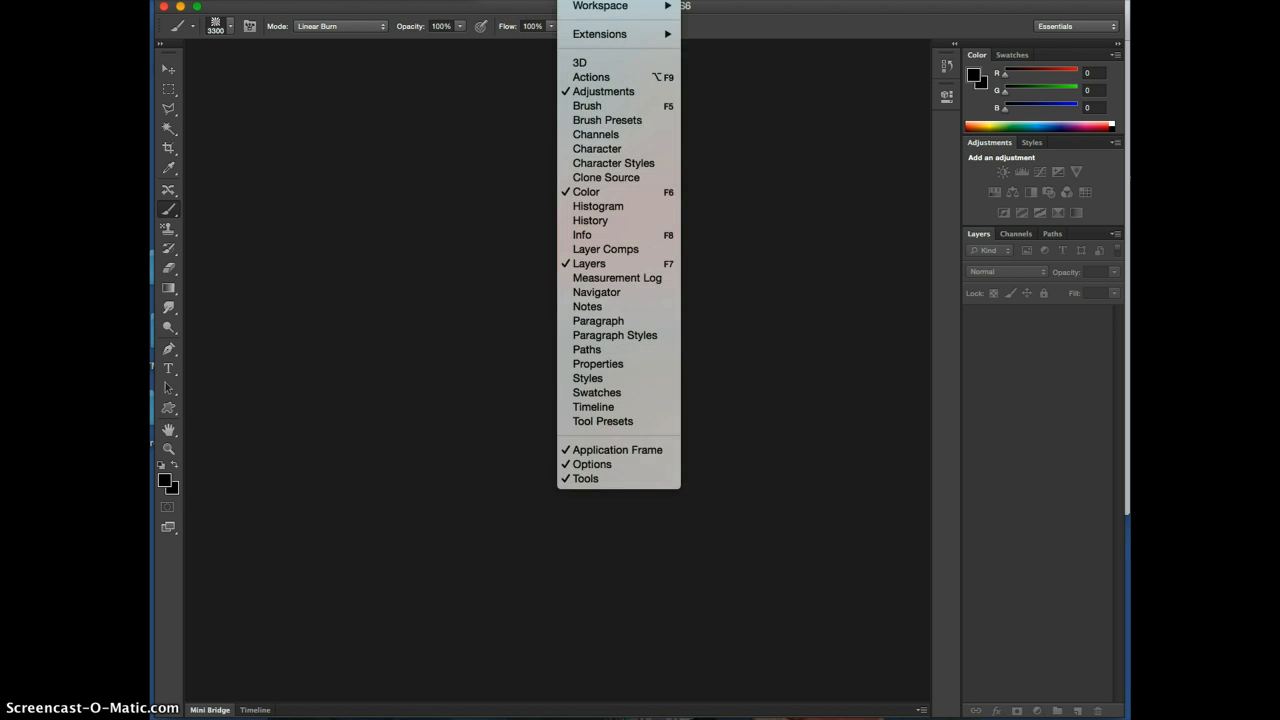
mouse_move(589, 10)
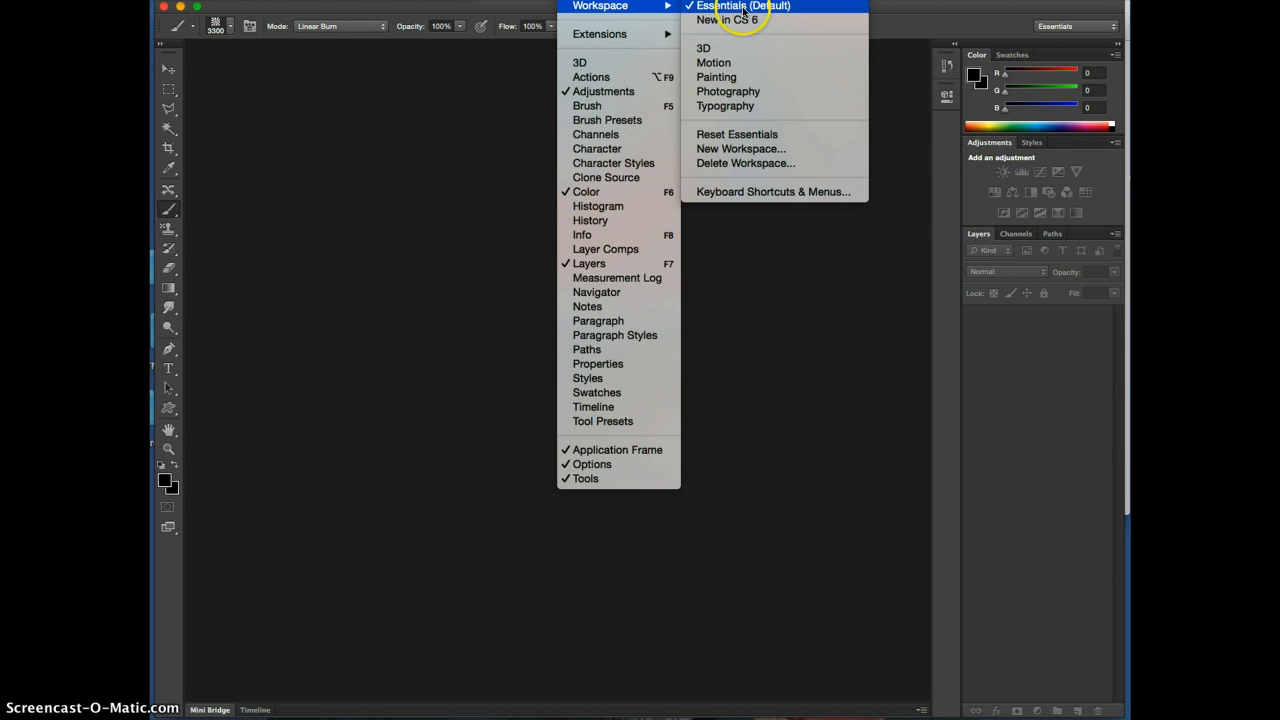
left_click(704, 49)
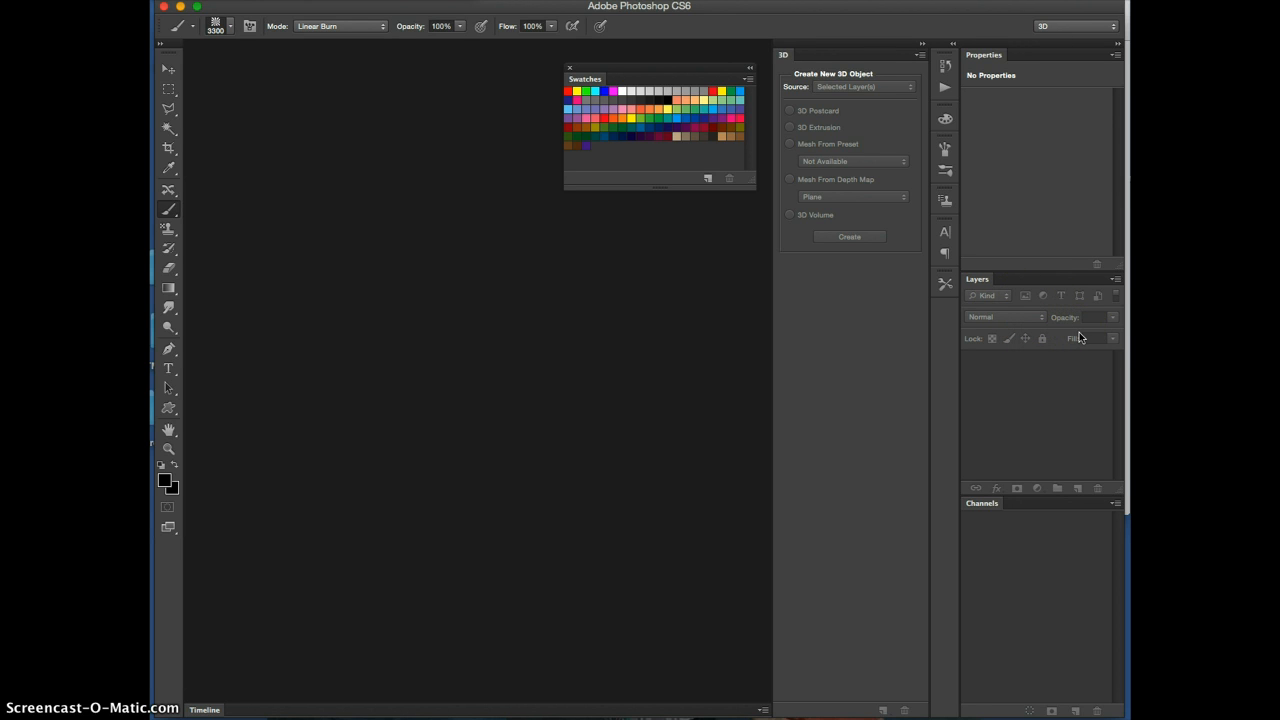
left_click_drag(358, 6, 360, 14)
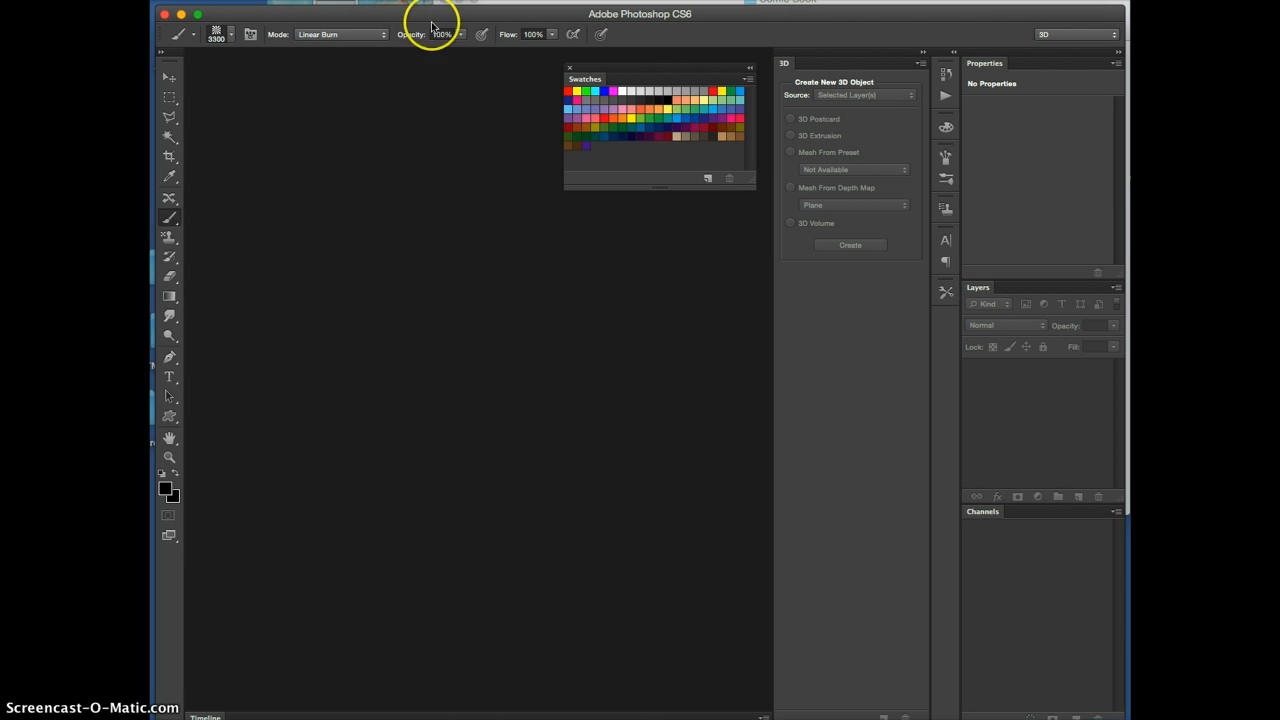
Create a new 8.5 by 11 inch RGB document at 300 pixels/inch with a white background, and close the floating Swatches panel
key("super+n")
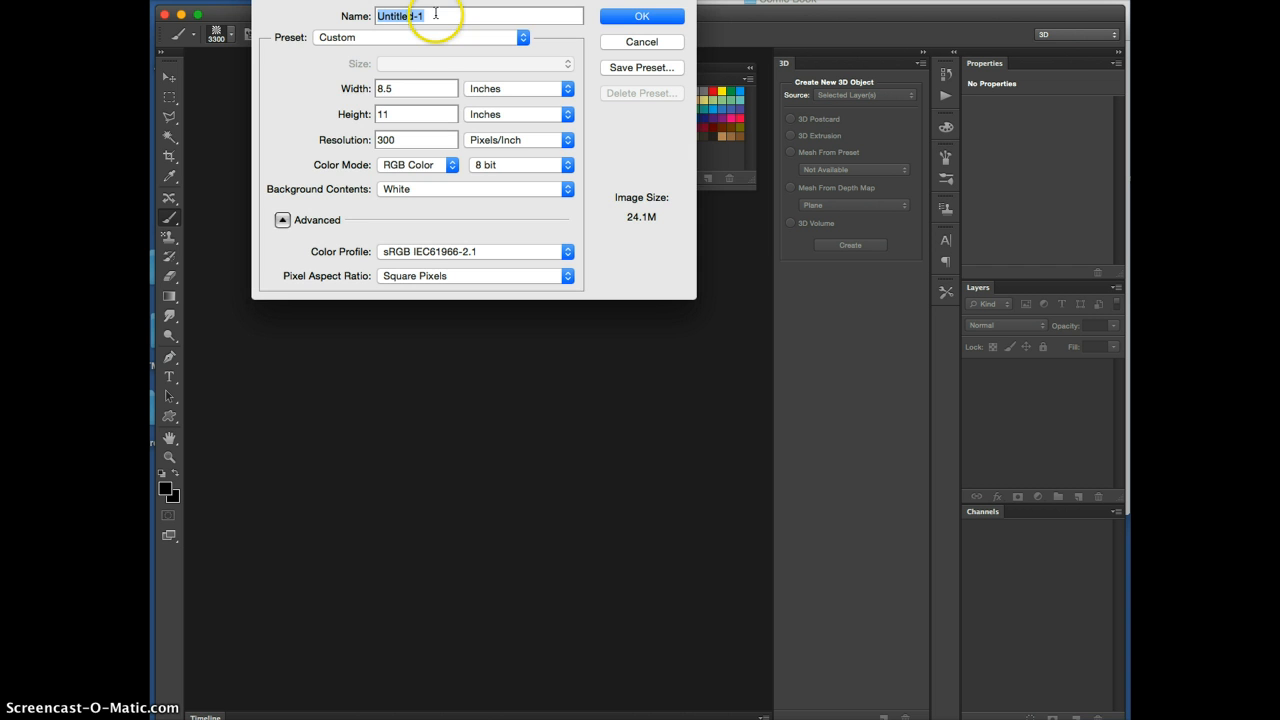
double_click(381, 88)
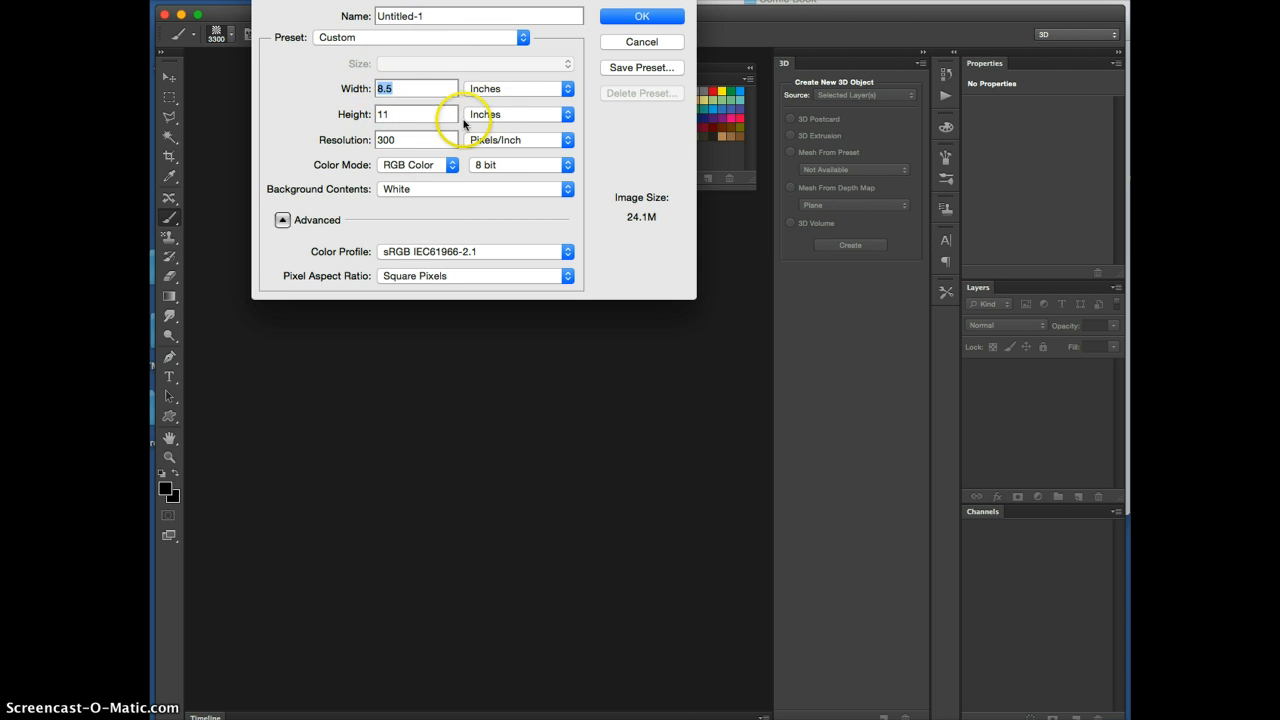
double_click(386, 140)
left_click(643, 17)
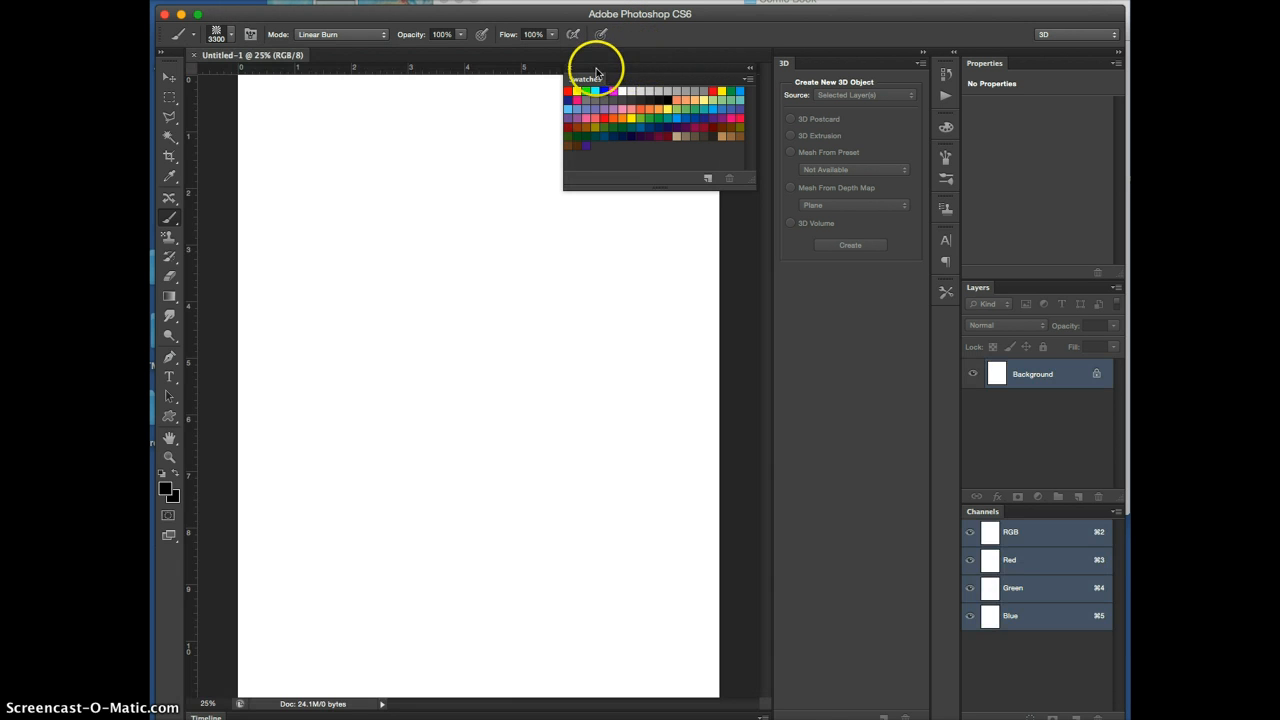
left_click(570, 68)
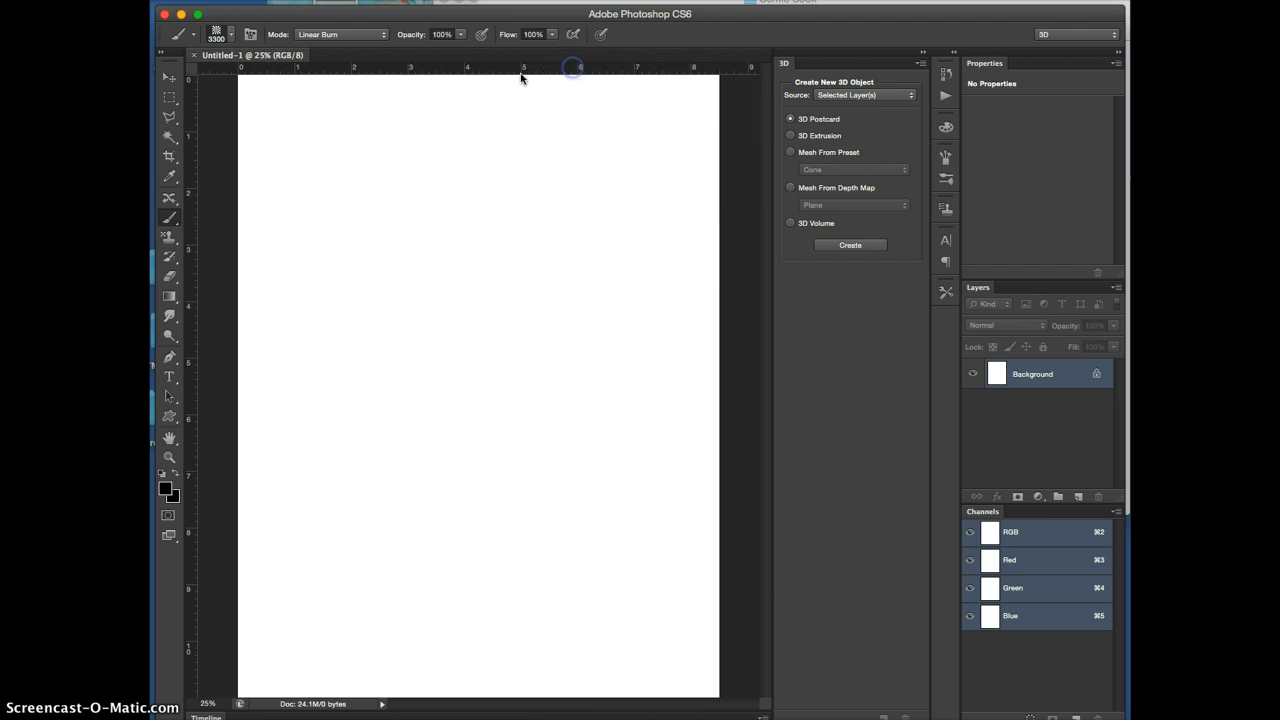
Add the text "3D Text" in black Arial Black at 100 pt near the top of the page
left_click(169, 377)
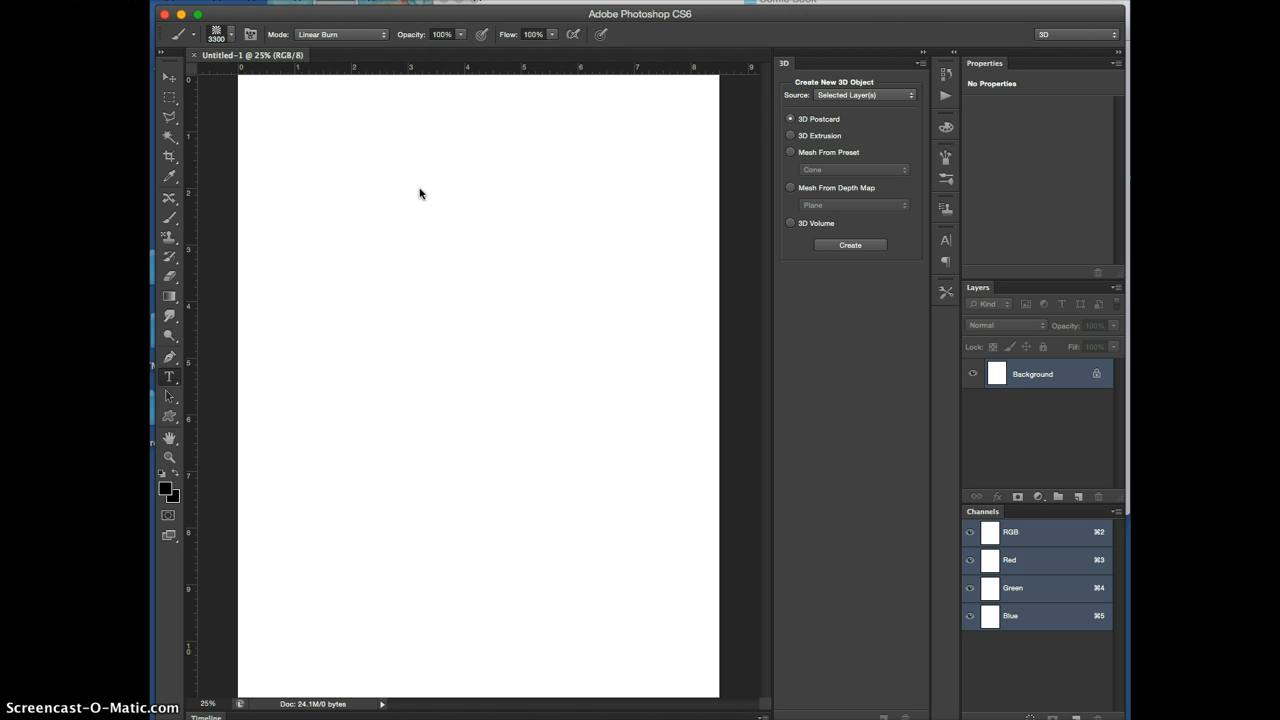
left_click(416, 294)
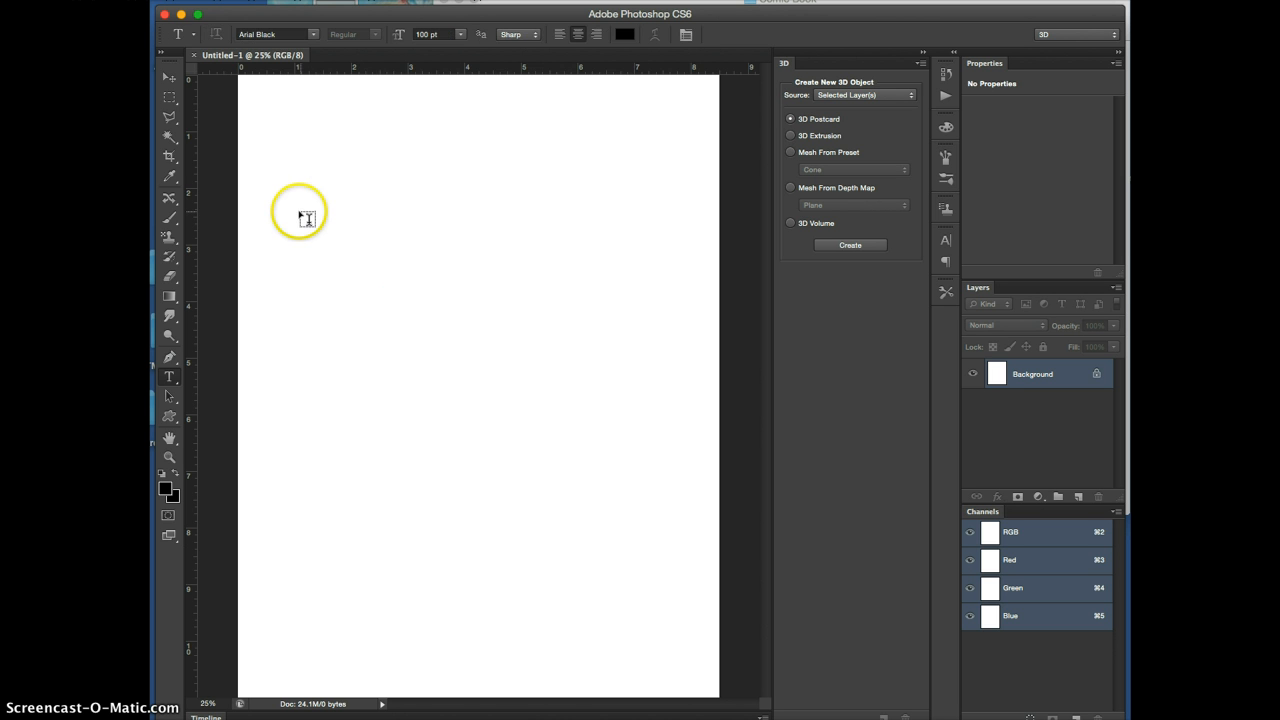
left_click(339, 216)
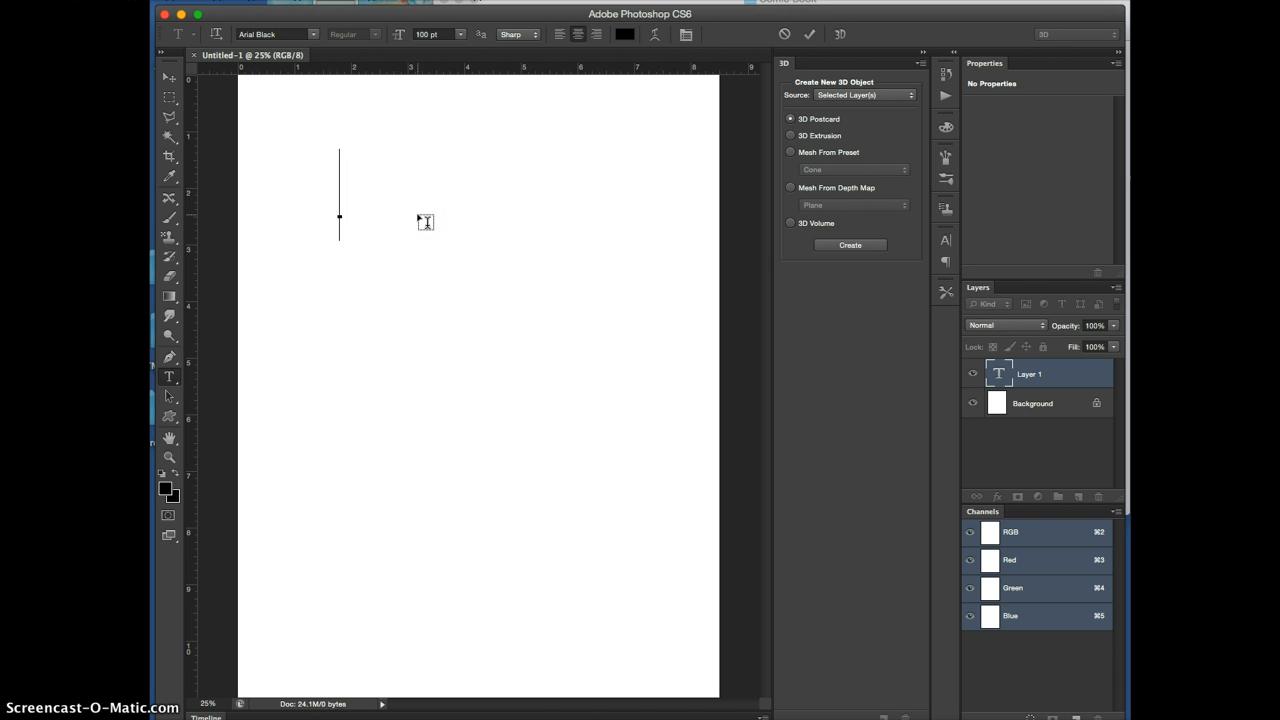
type("3D Text")
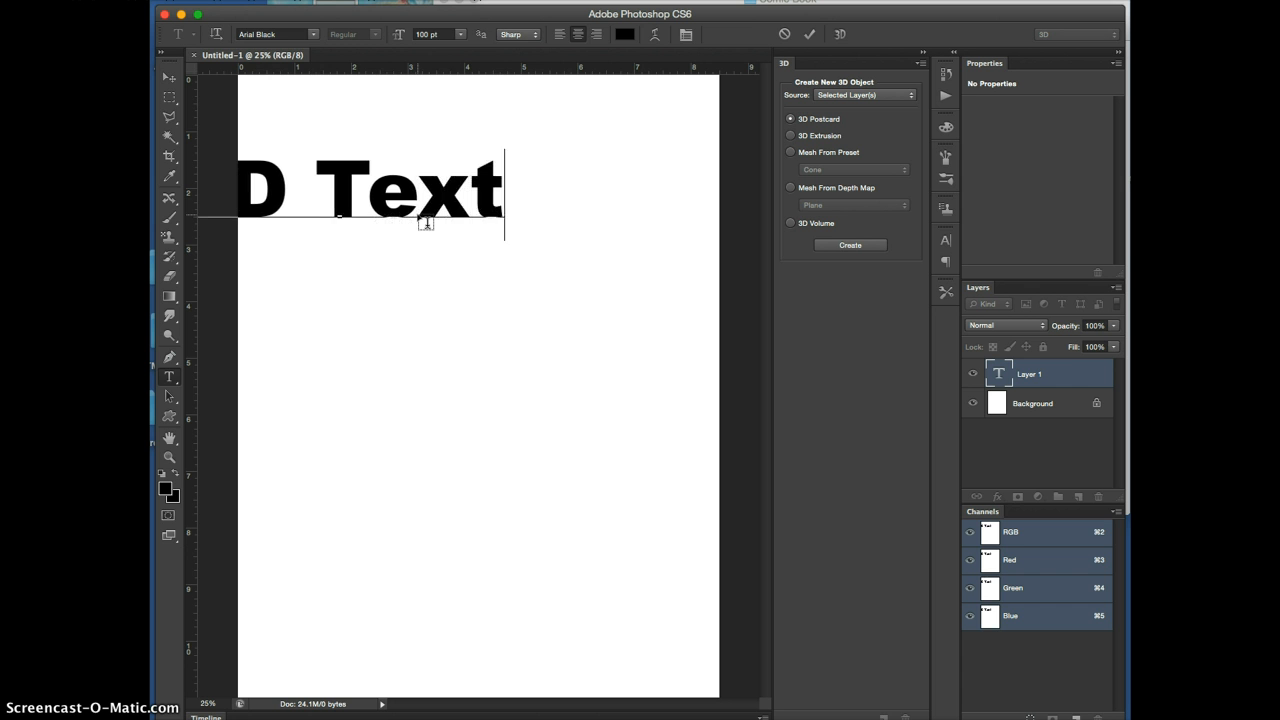
Move the text so that all of it sits within the upper part of the page
left_click(169, 77)
left_click(455, 197)
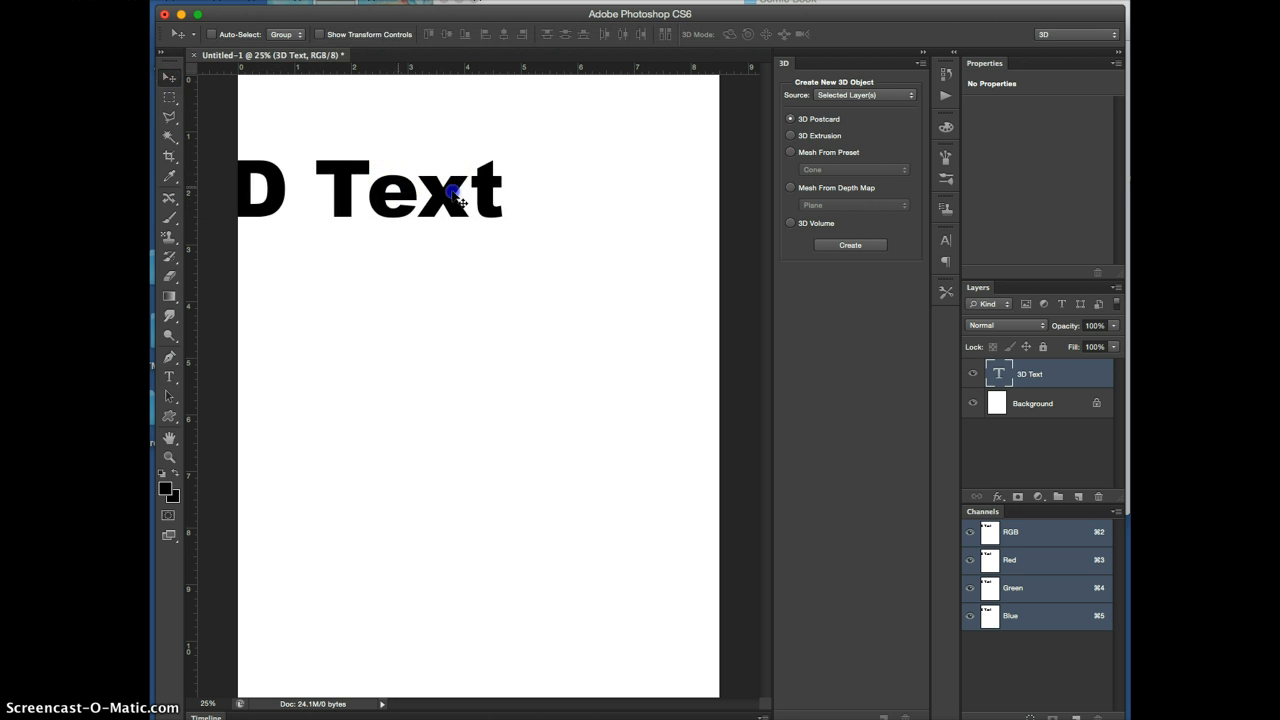
left_click_drag(451, 194, 493, 209)
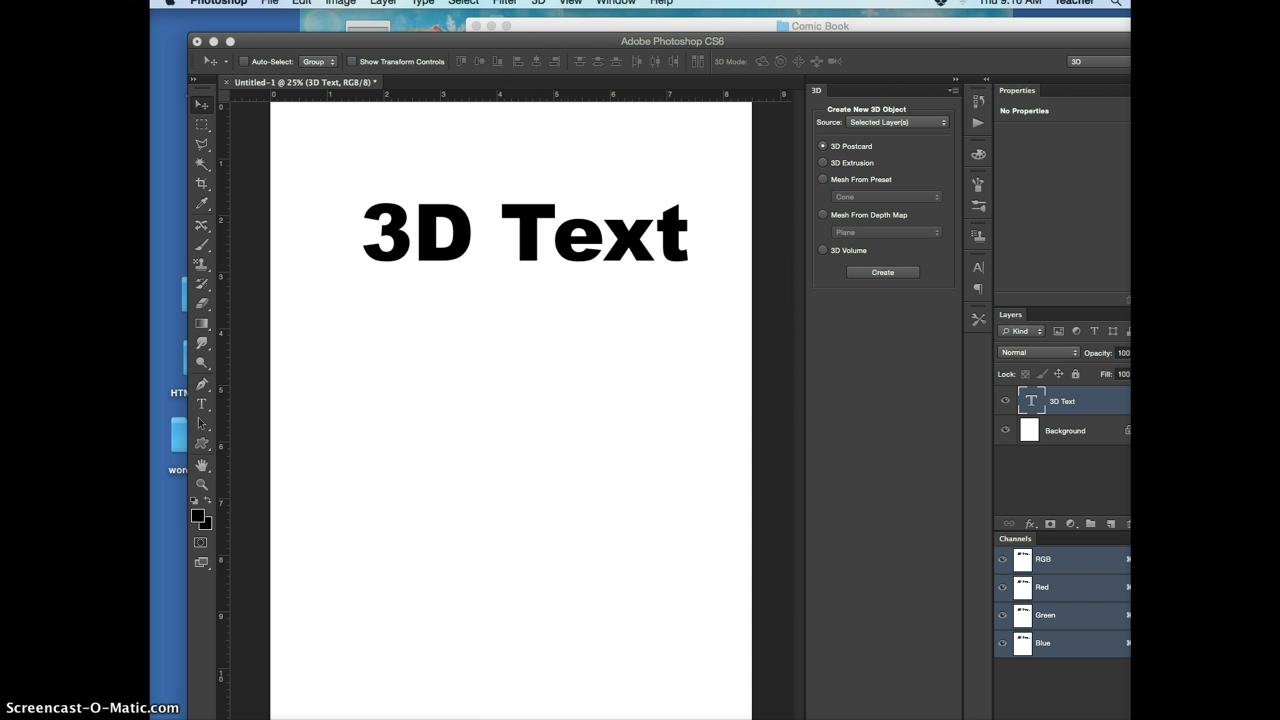
Create a 3D extrusion from the text layer and orbit the camera to view the text from above
left_click(538, 3)
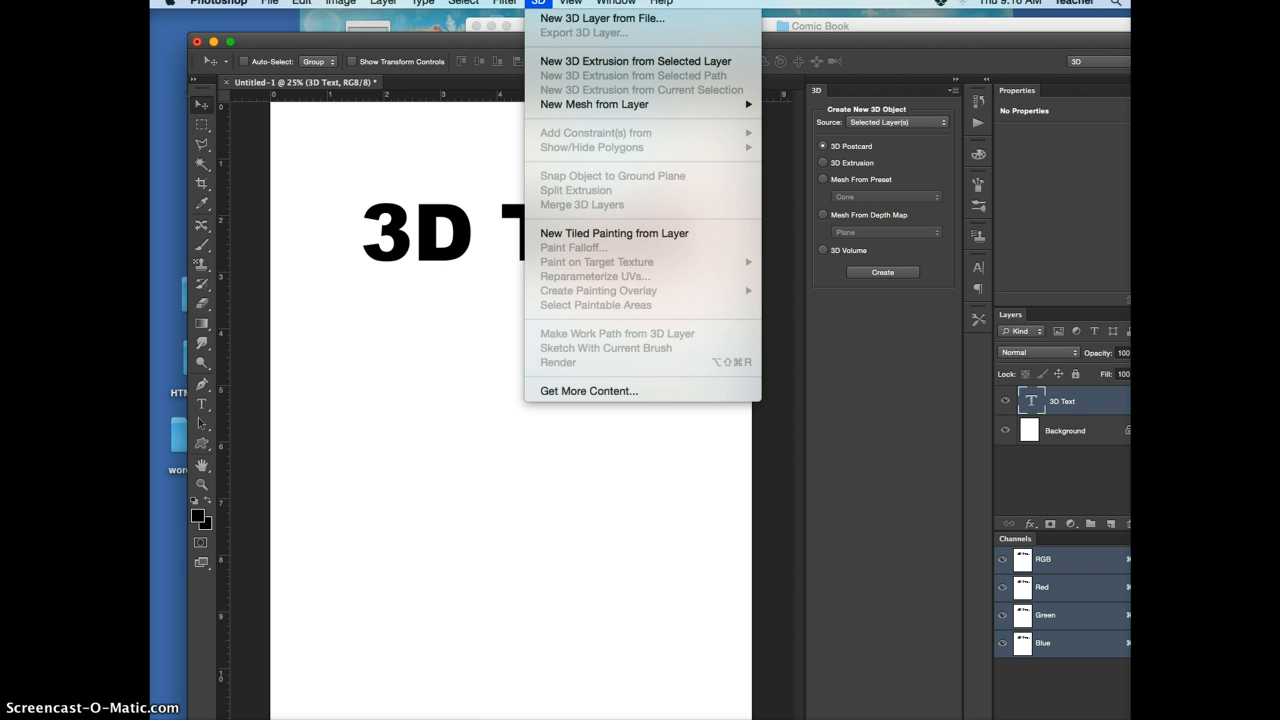
left_click(543, 62)
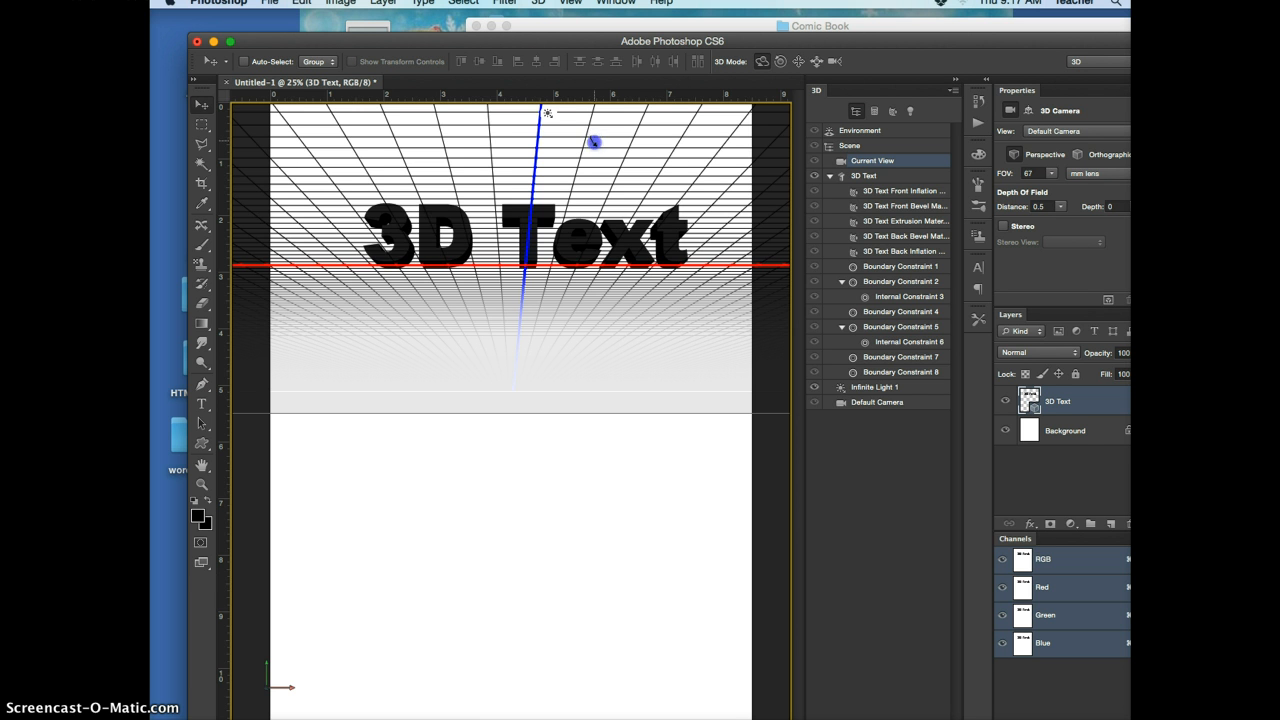
left_click_drag(594, 142, 598, 140)
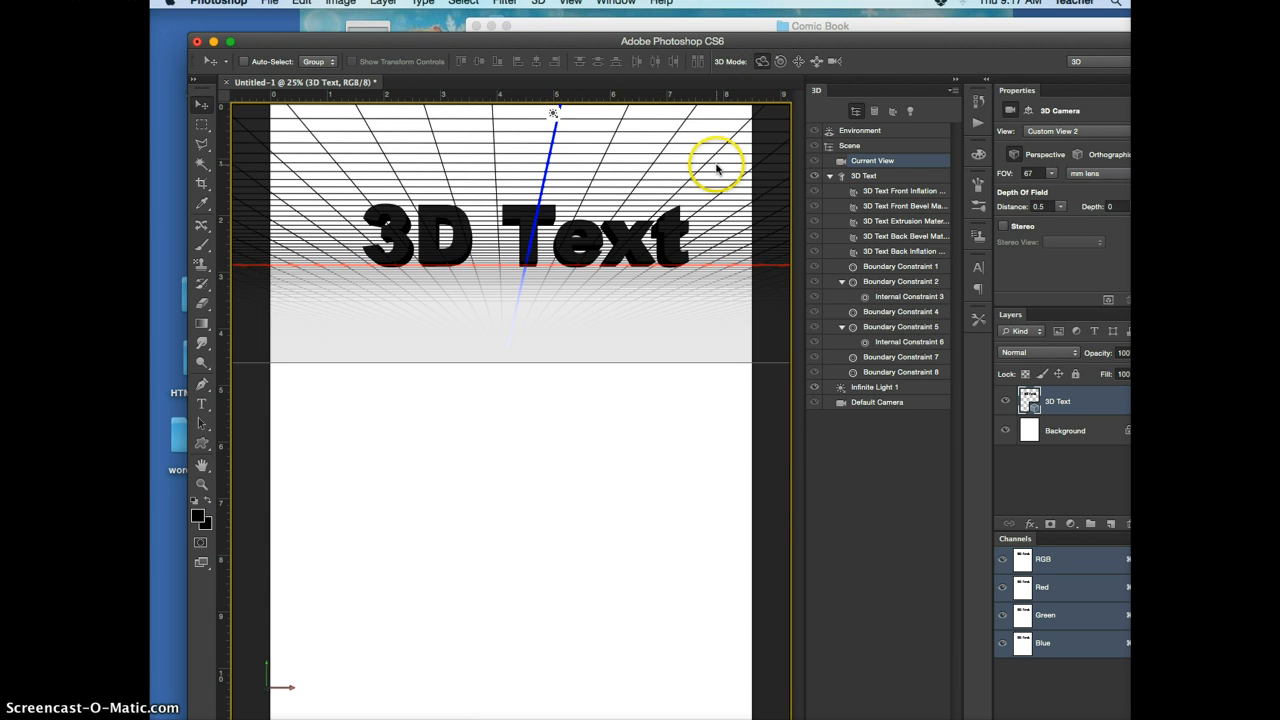
mouse_move(714, 166)
left_mouse_down()
mouse_move(694, 191)
mouse_move(725, 165)
mouse_move(722, 188)
left_mouse_up()
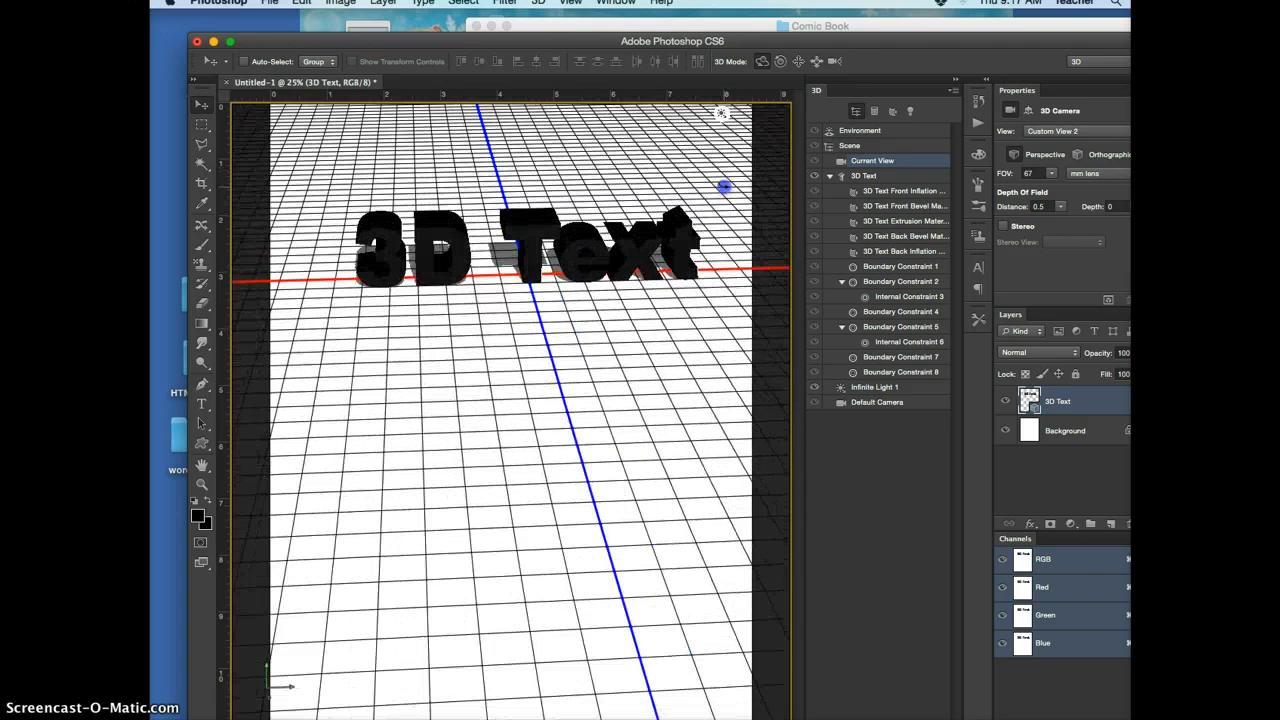
Roll the 3D camera slightly and pan the view so the text sits lower on the page
left_click(781, 63)
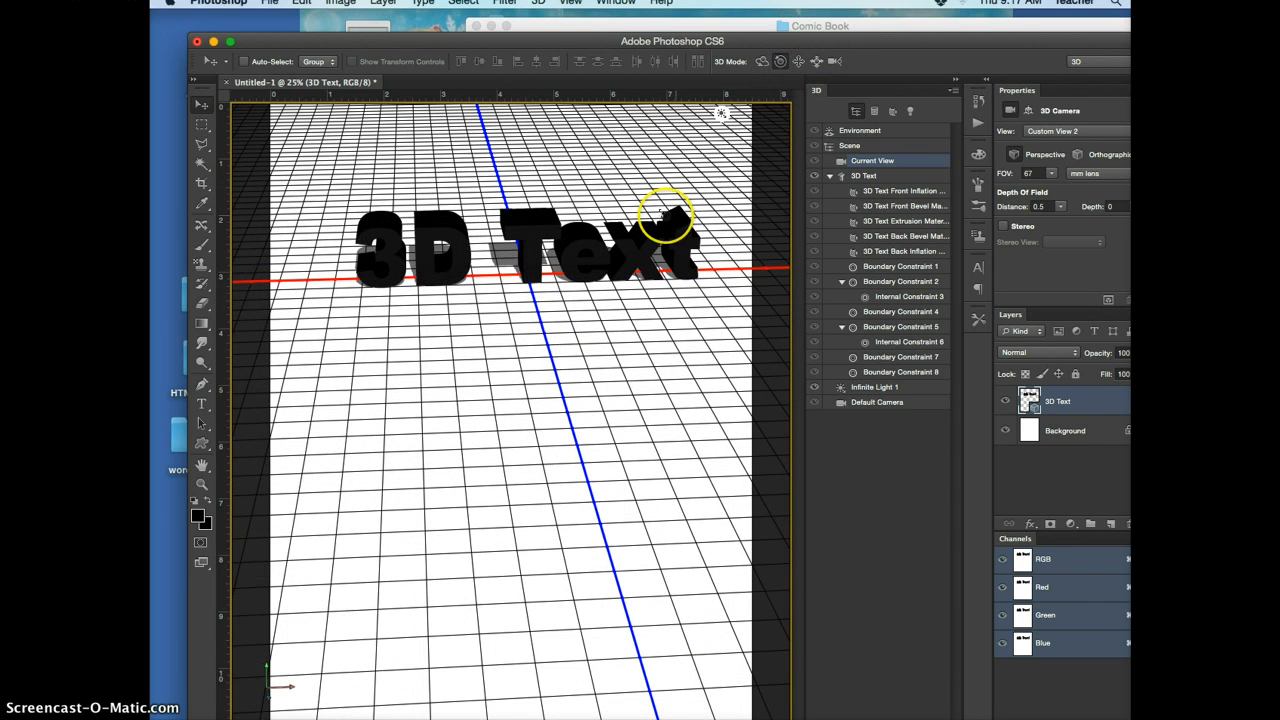
mouse_move(663, 209)
left_mouse_down()
mouse_move(646, 209)
mouse_move(664, 205)
left_mouse_up()
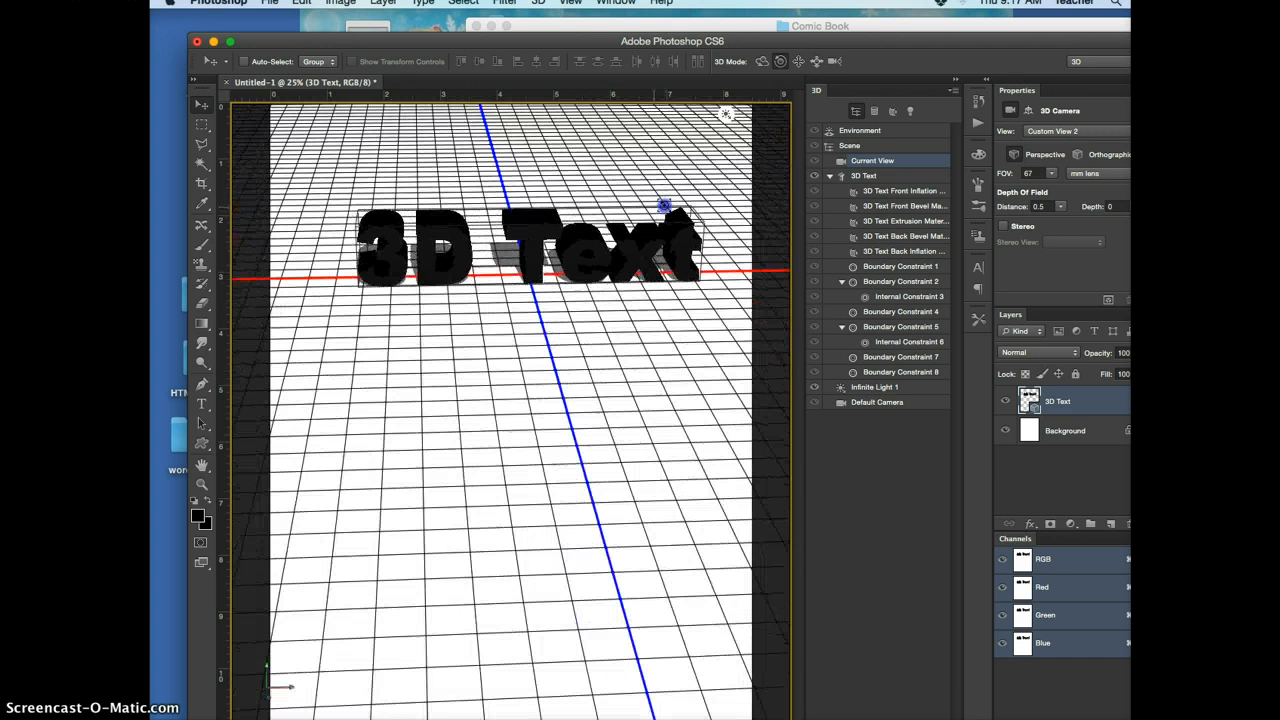
left_click(797, 61)
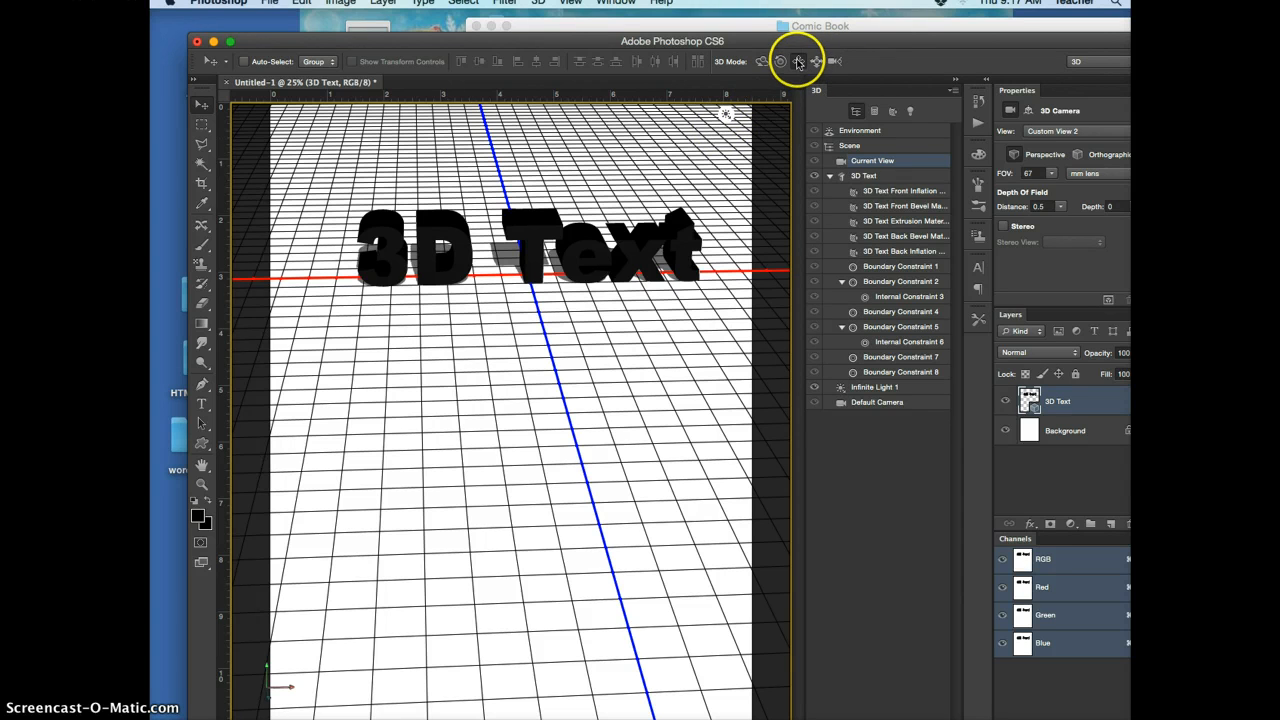
left_click_drag(671, 186, 635, 286)
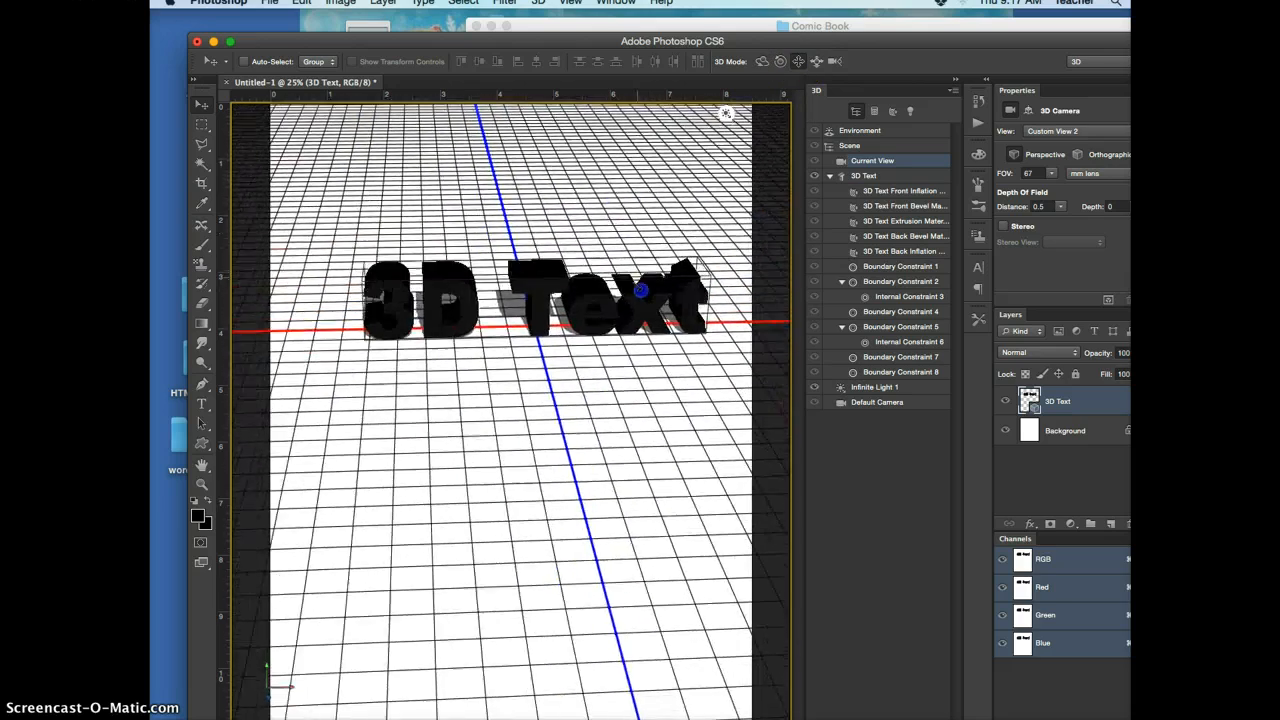
Slide the 3D camera closer to enlarge the text, and return to the orbit camera mode
left_click(816, 62)
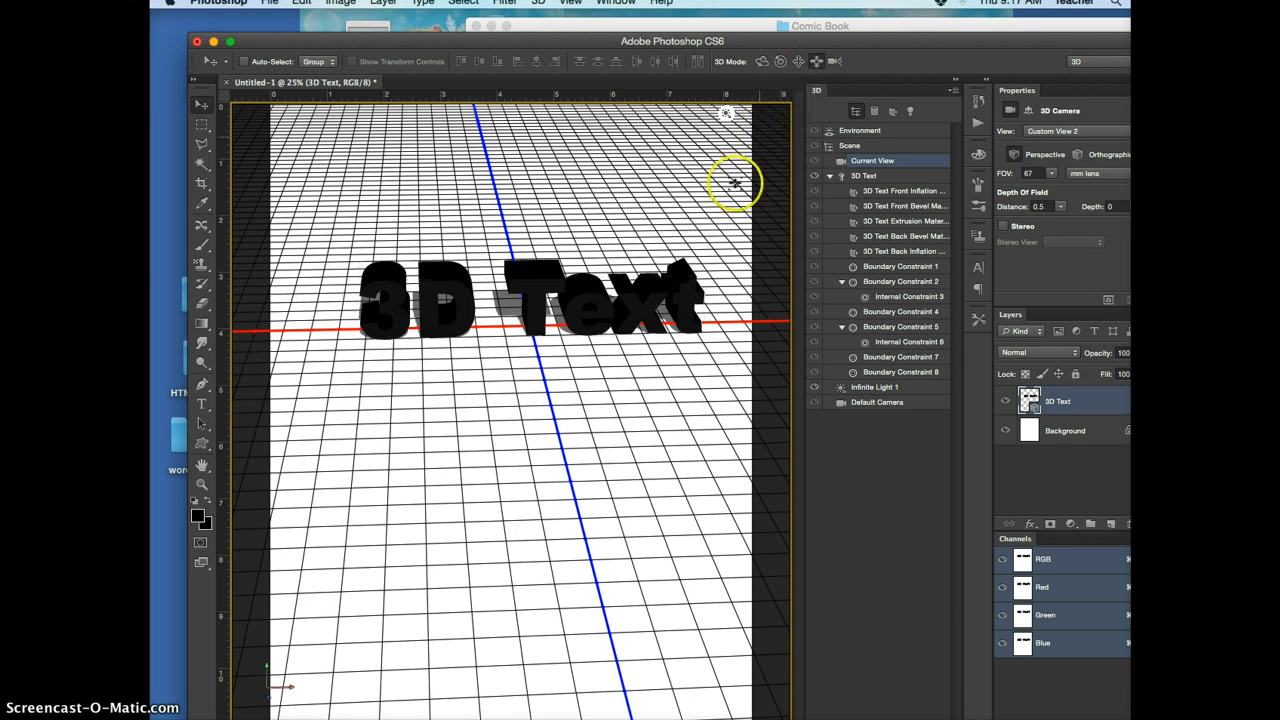
left_click_drag(637, 340, 646, 562)
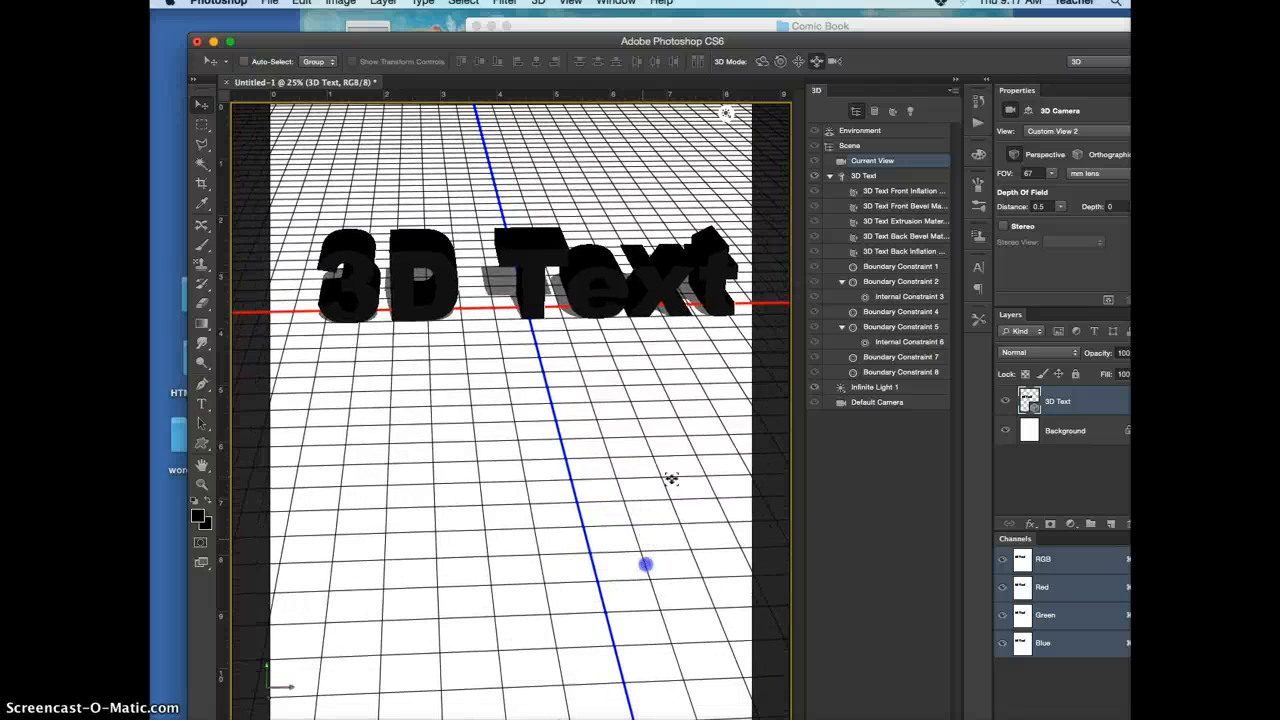
left_click(842, 65)
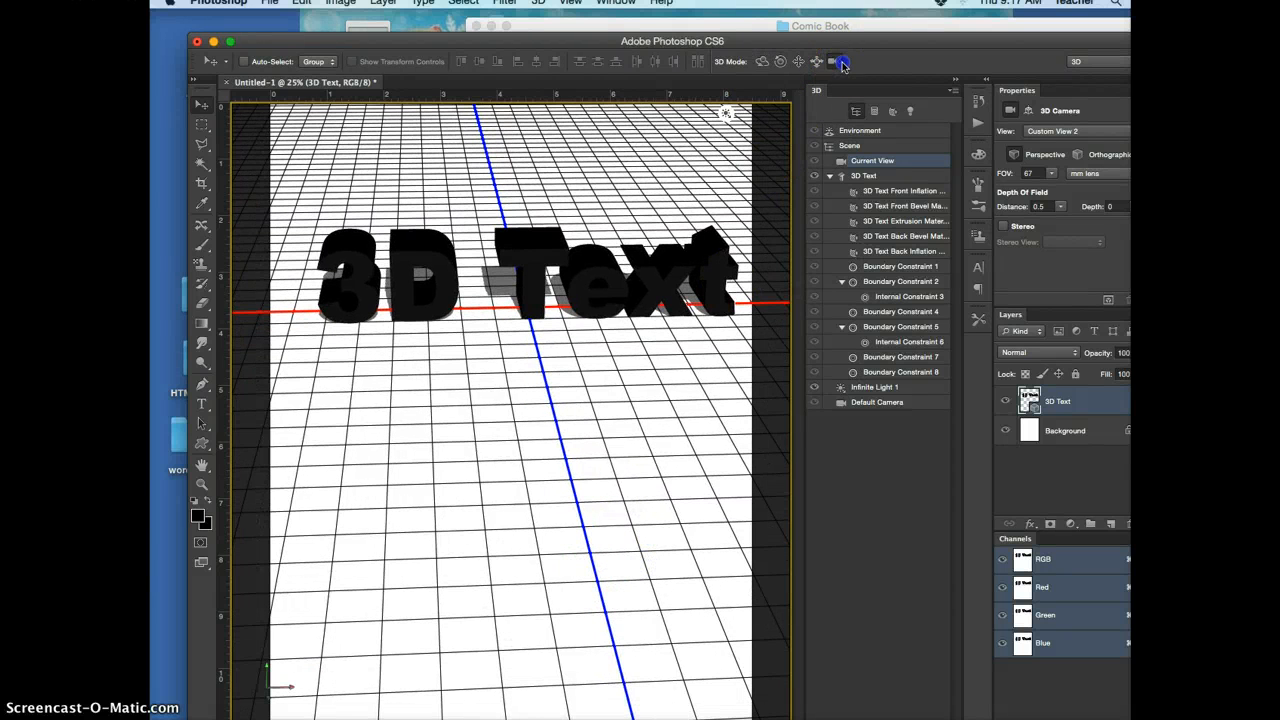
left_click(765, 60)
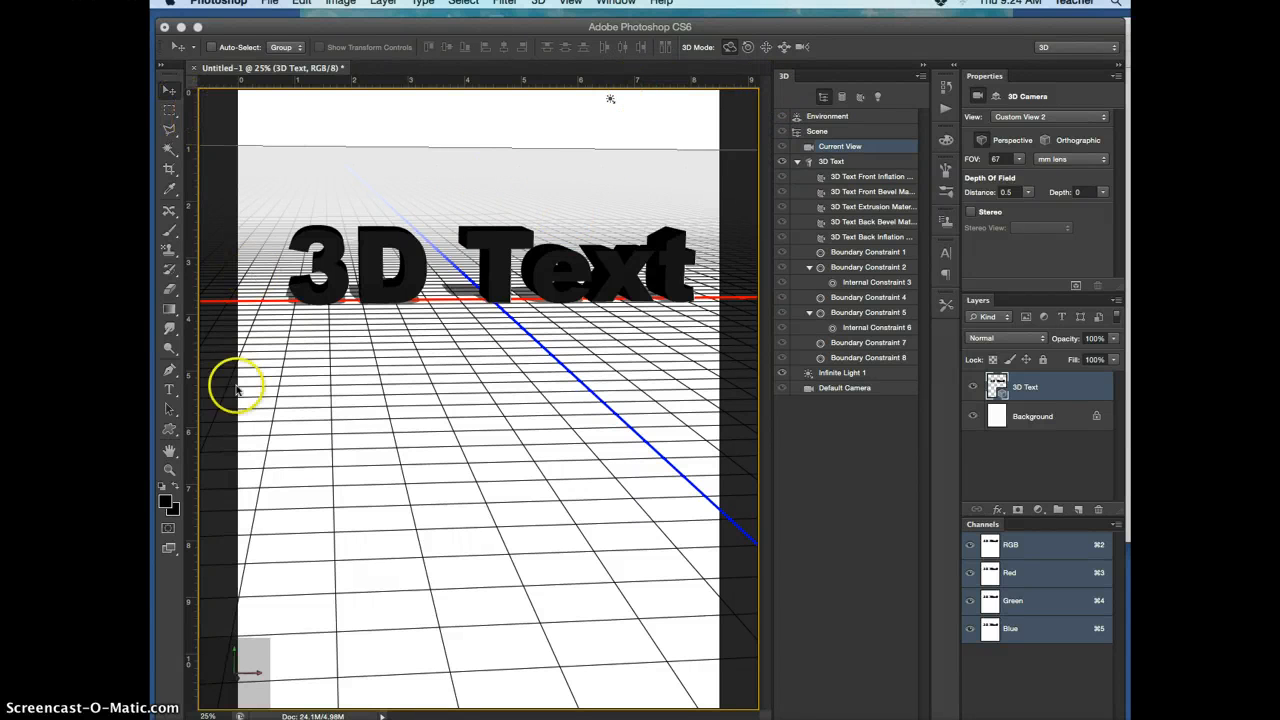
Preview the text without the 3D grid, and inspect the properties of Current View, the 3D Text mesh and its front materials
left_click(170, 110)
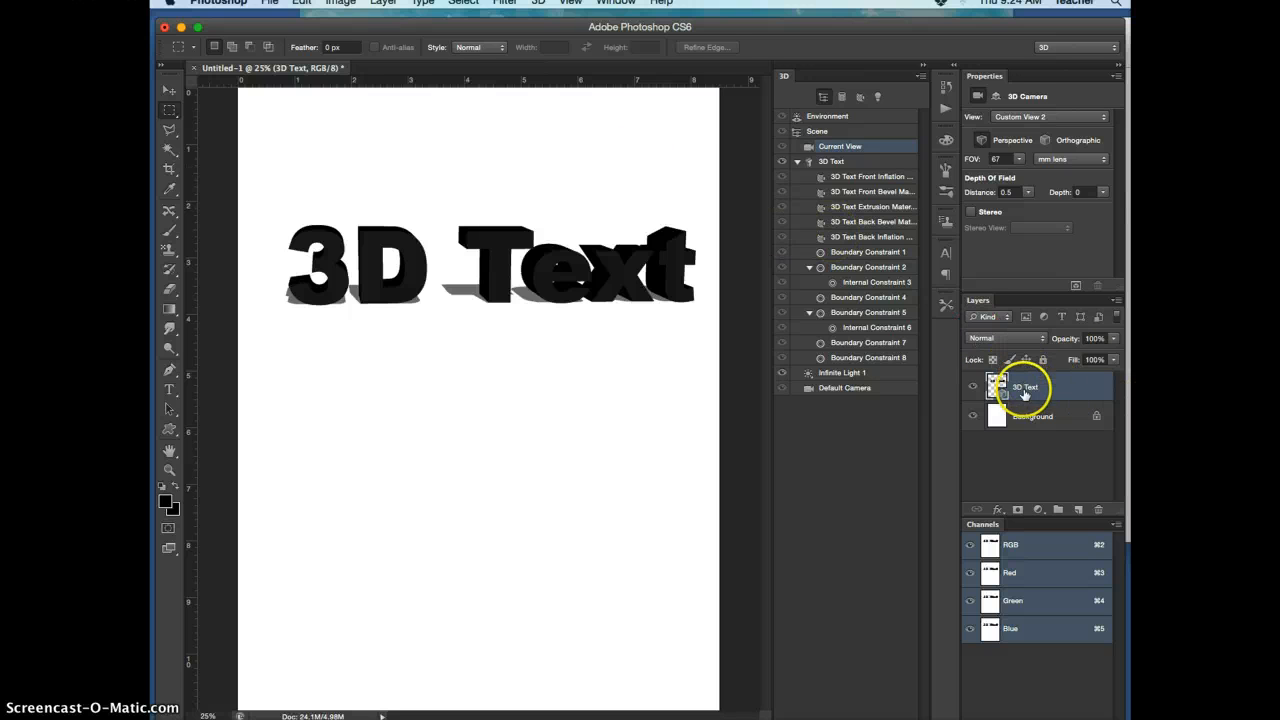
left_click(172, 90)
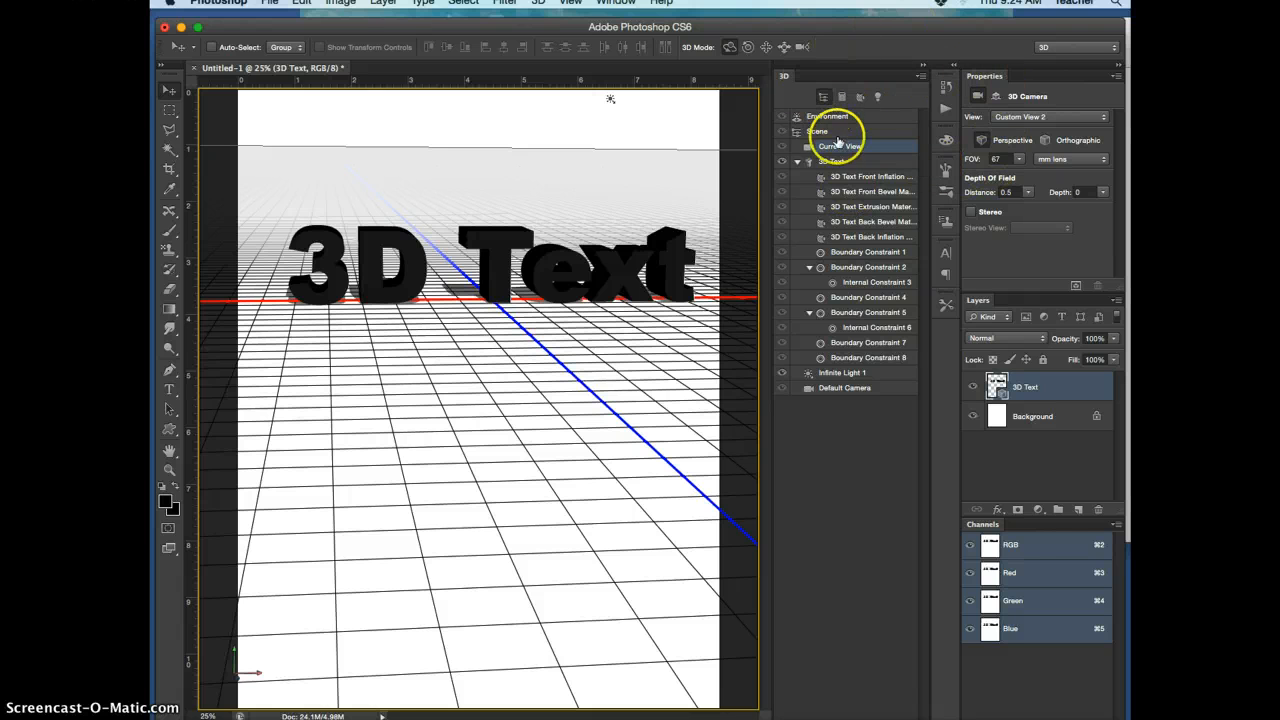
left_click(834, 160)
left_click(826, 141)
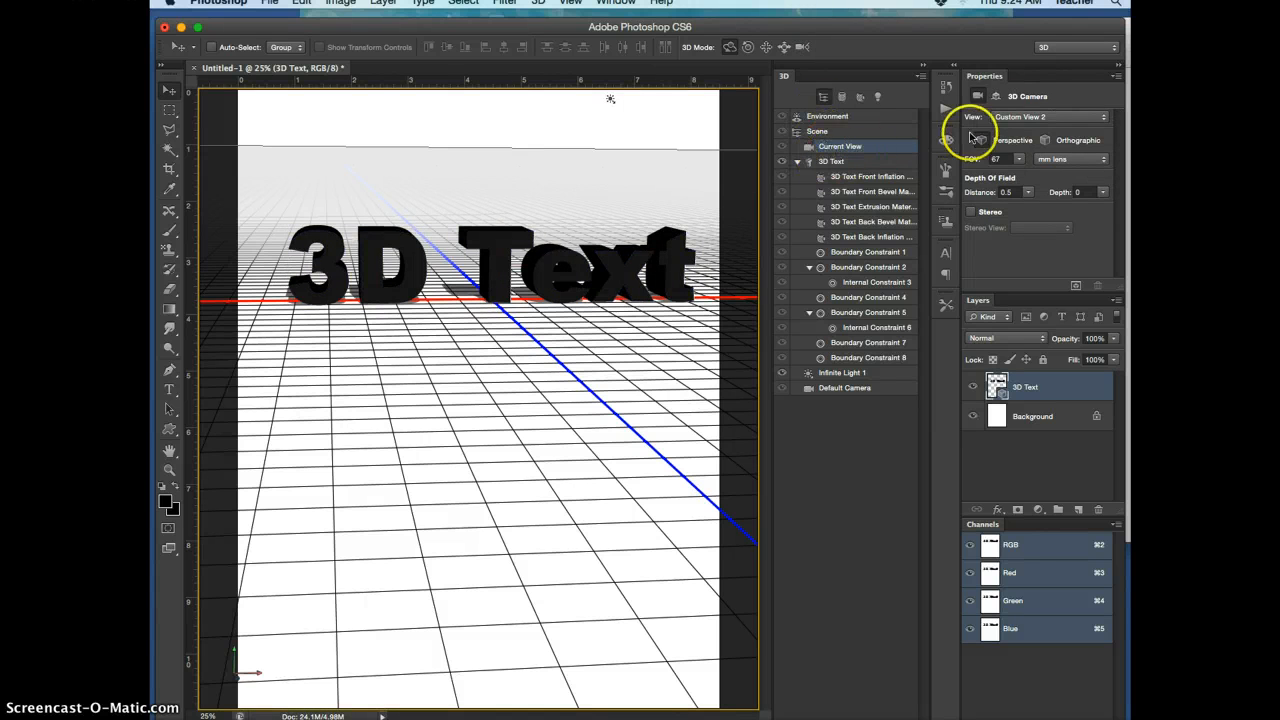
left_click(828, 161)
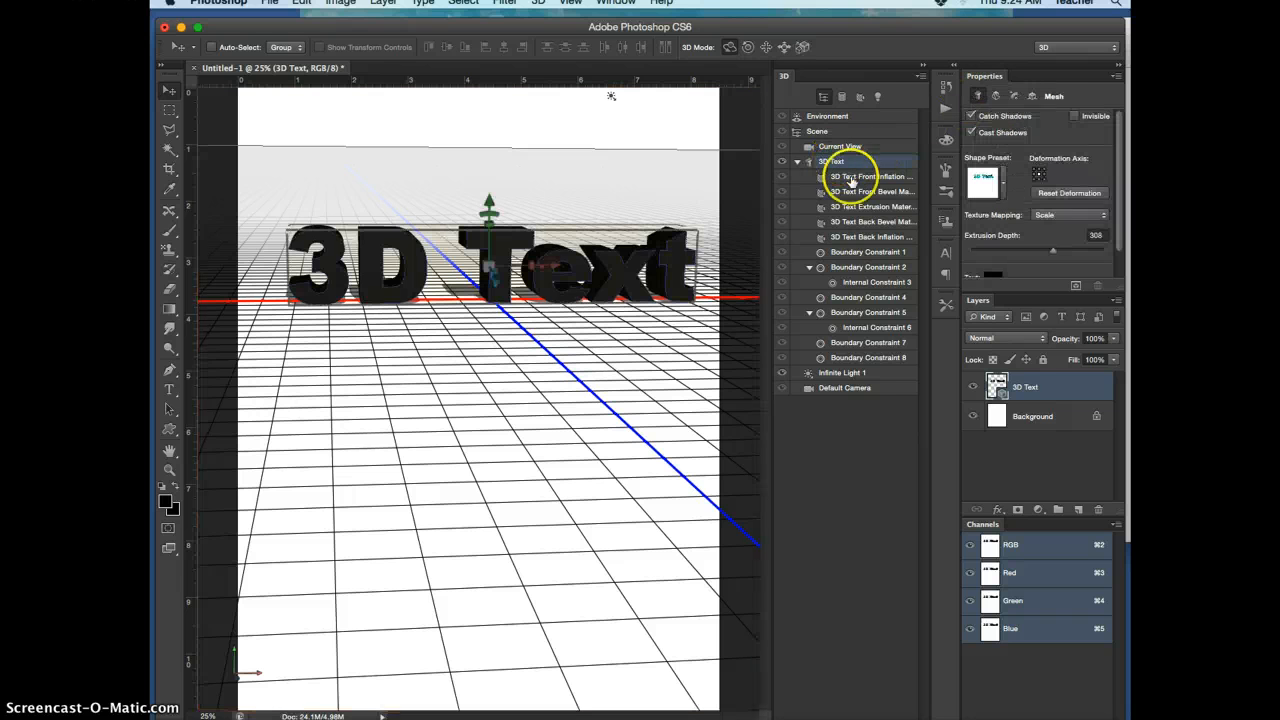
left_click(854, 177)
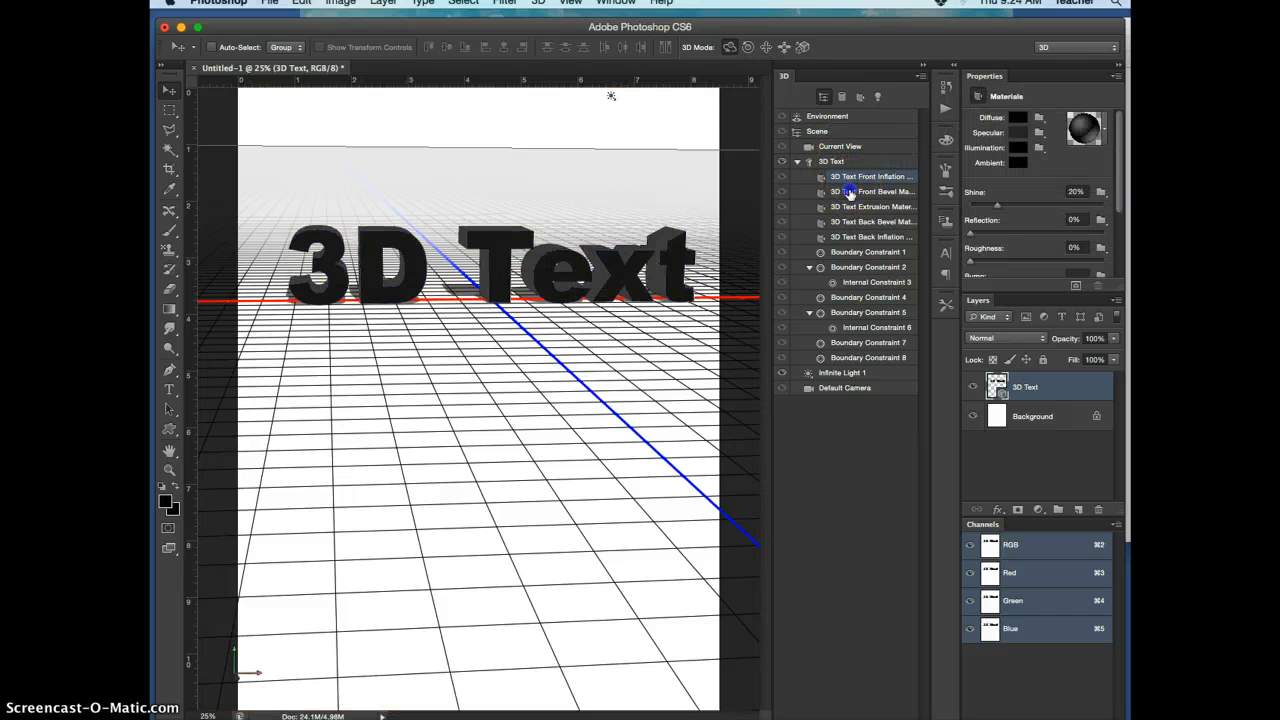
left_click(848, 191)
left_click(840, 148)
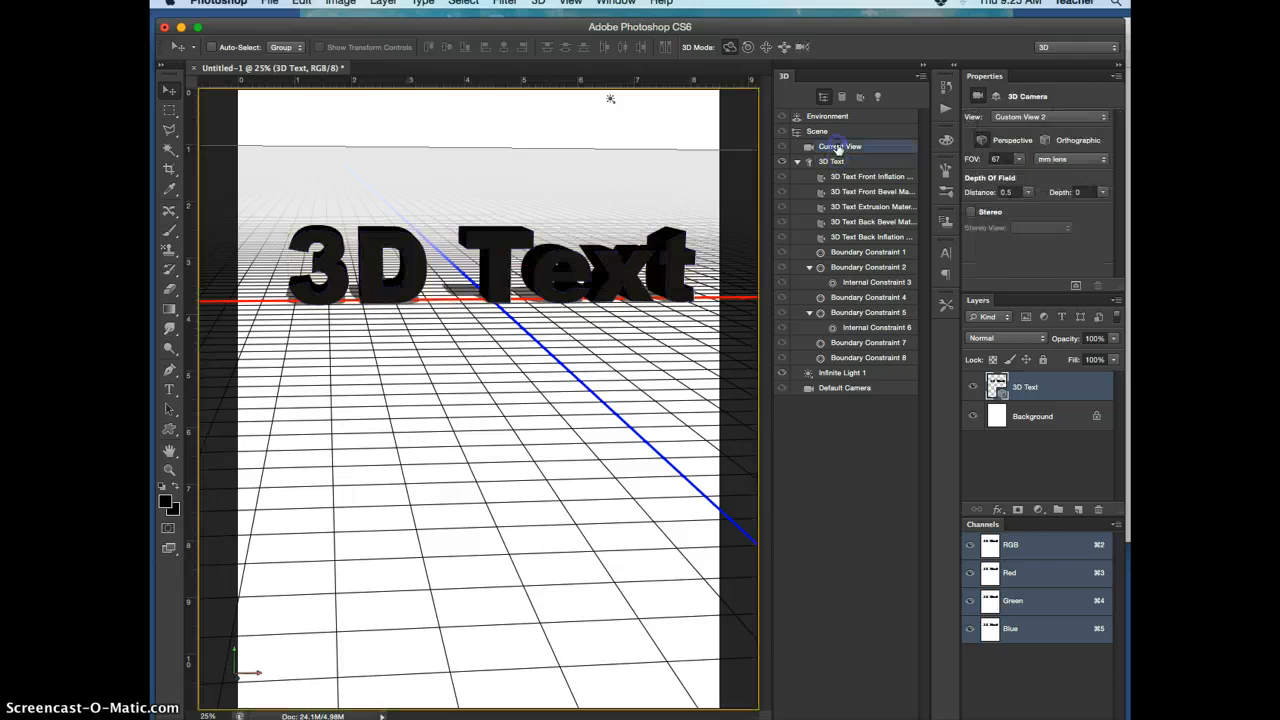
Increase the 3D Text mesh's extrusion depth to about 516 and look through its deform and cap properties
left_click(838, 162)
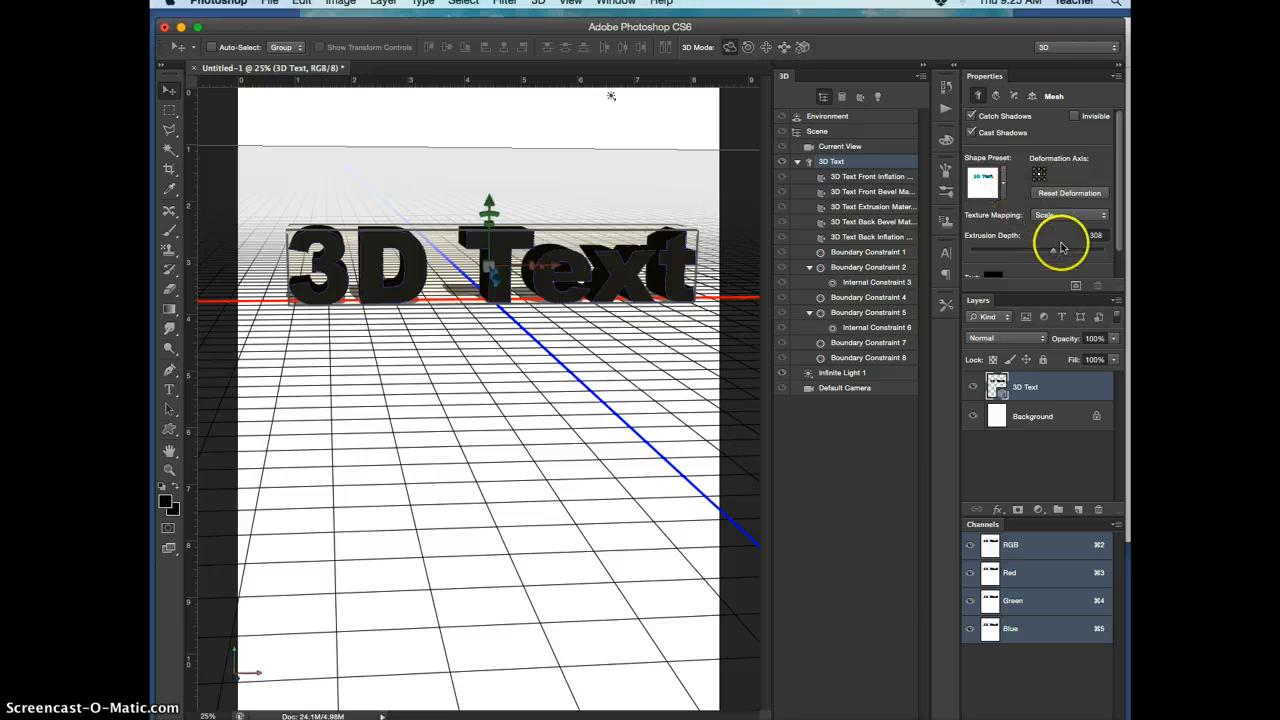
left_click_drag(1056, 250, 1062, 251)
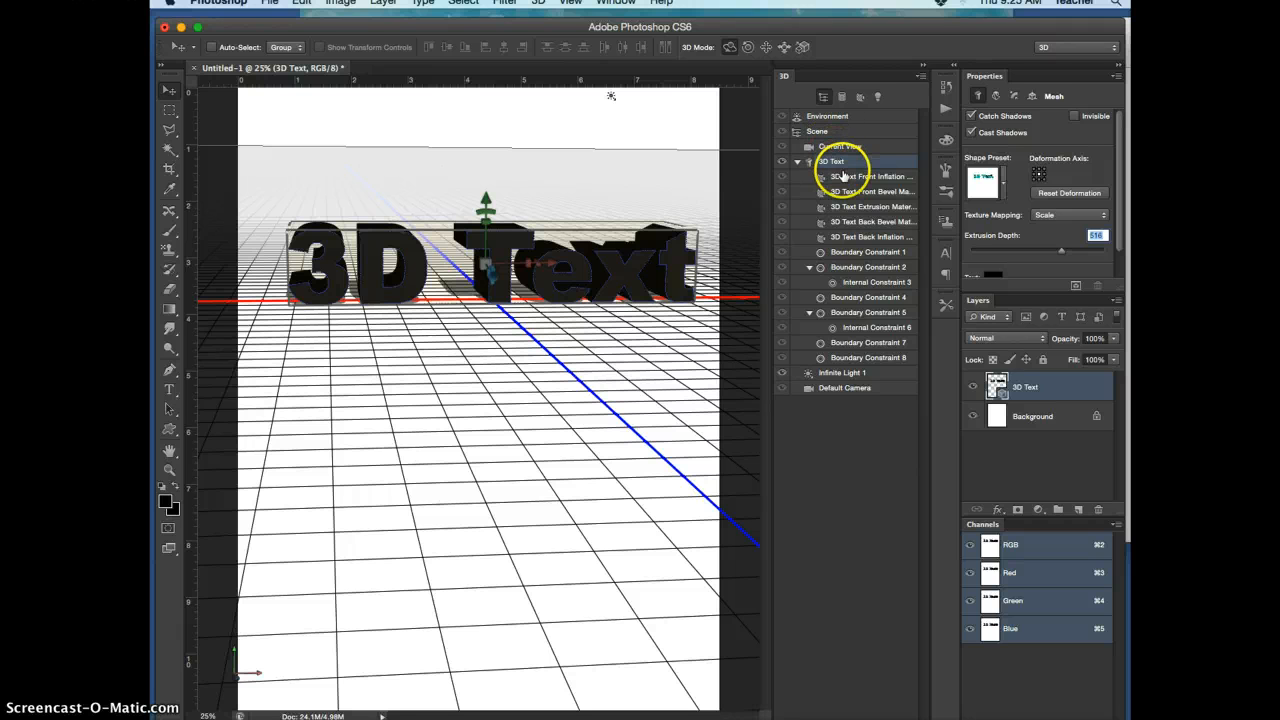
left_click(996, 97)
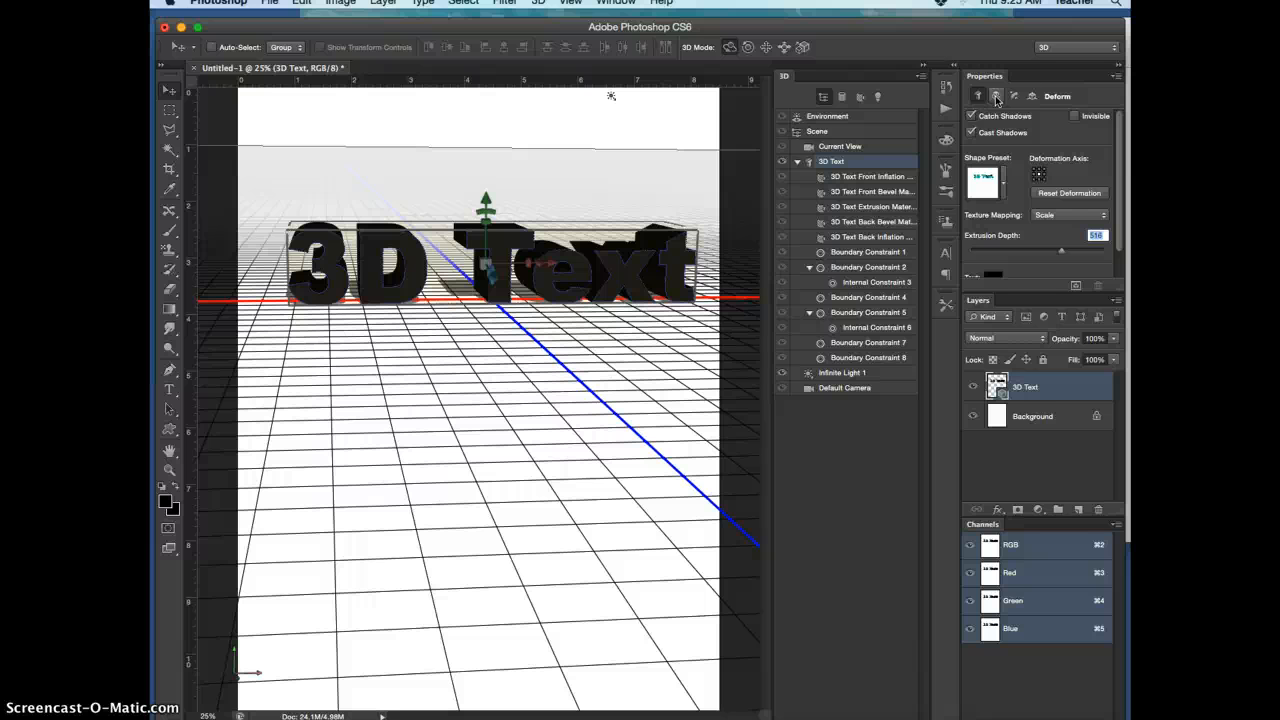
left_click(1014, 97)
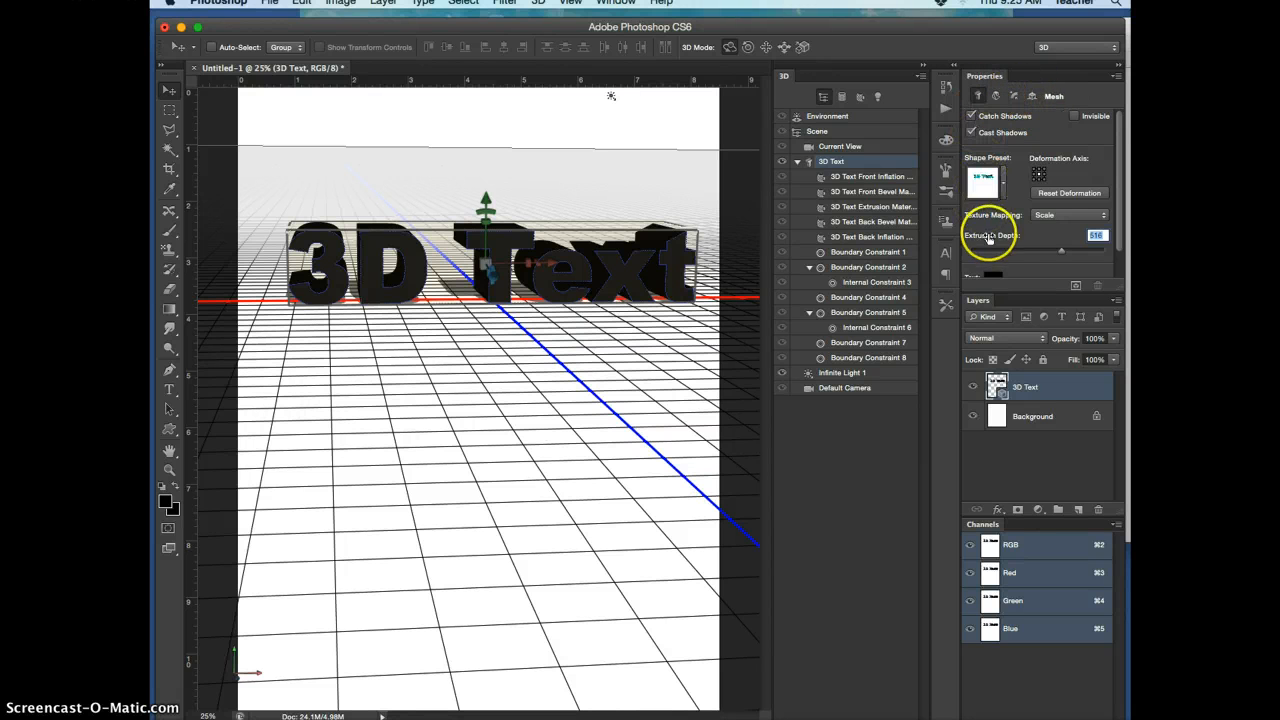
left_click_drag(988, 238, 1123, 280)
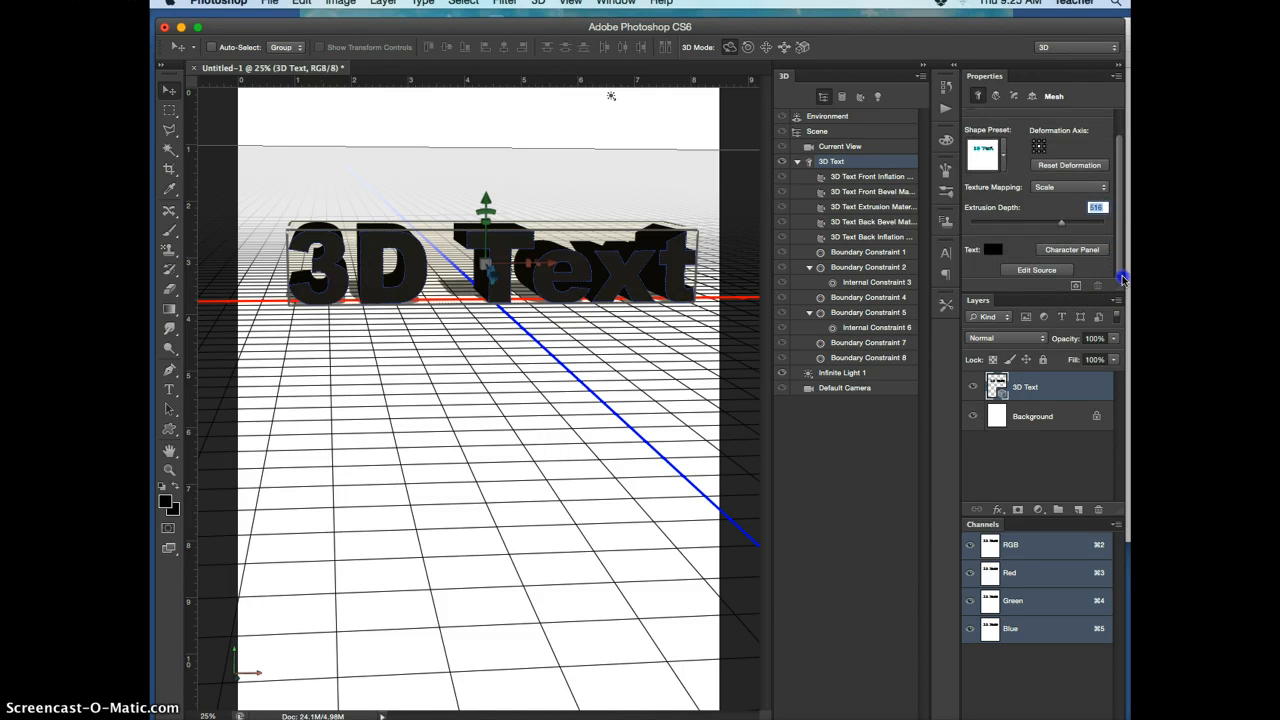
left_click(797, 161)
left_click(803, 161)
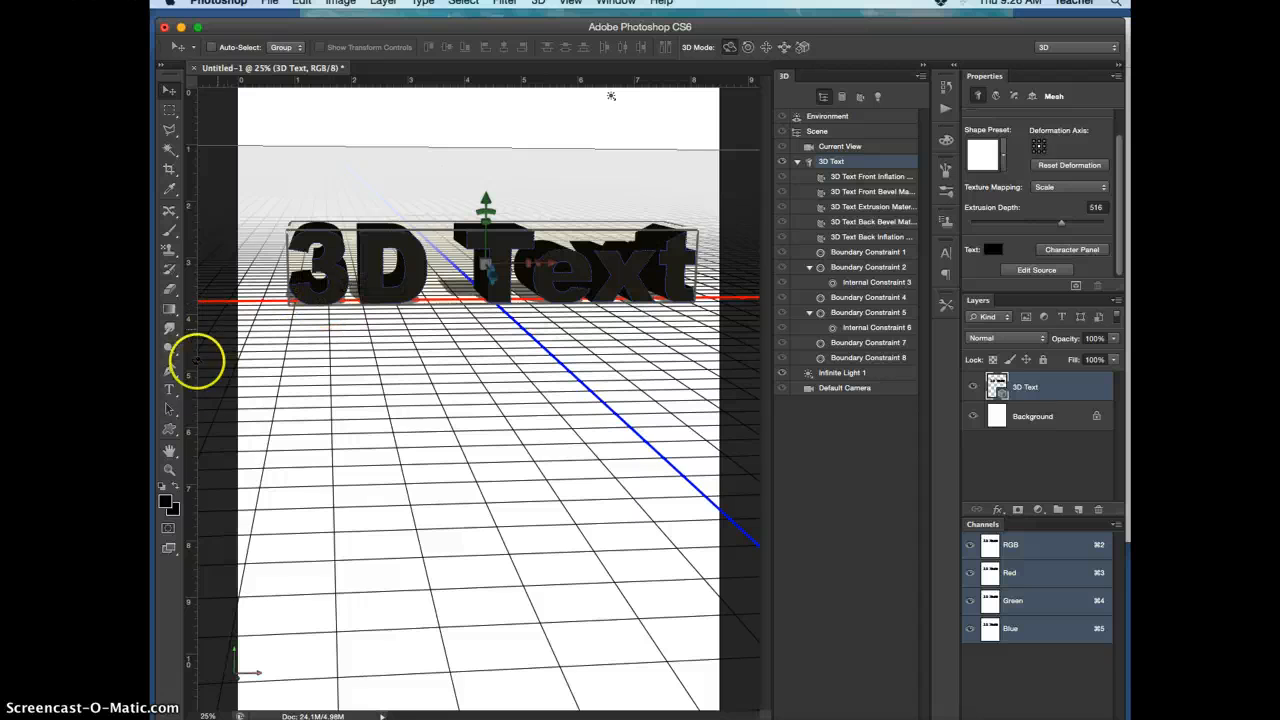
Try to edit the 3D text directly on the canvas with the Type tool, and return to the Move tool
left_click(169, 392)
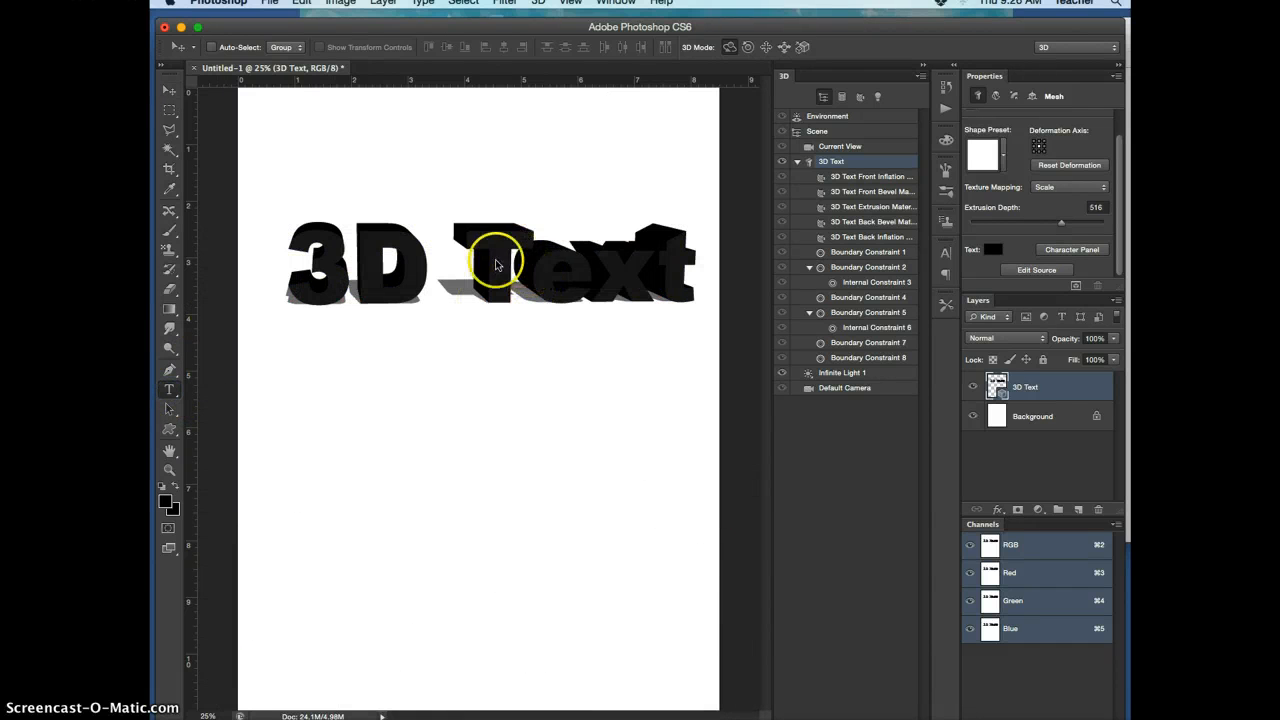
left_click(530, 257)
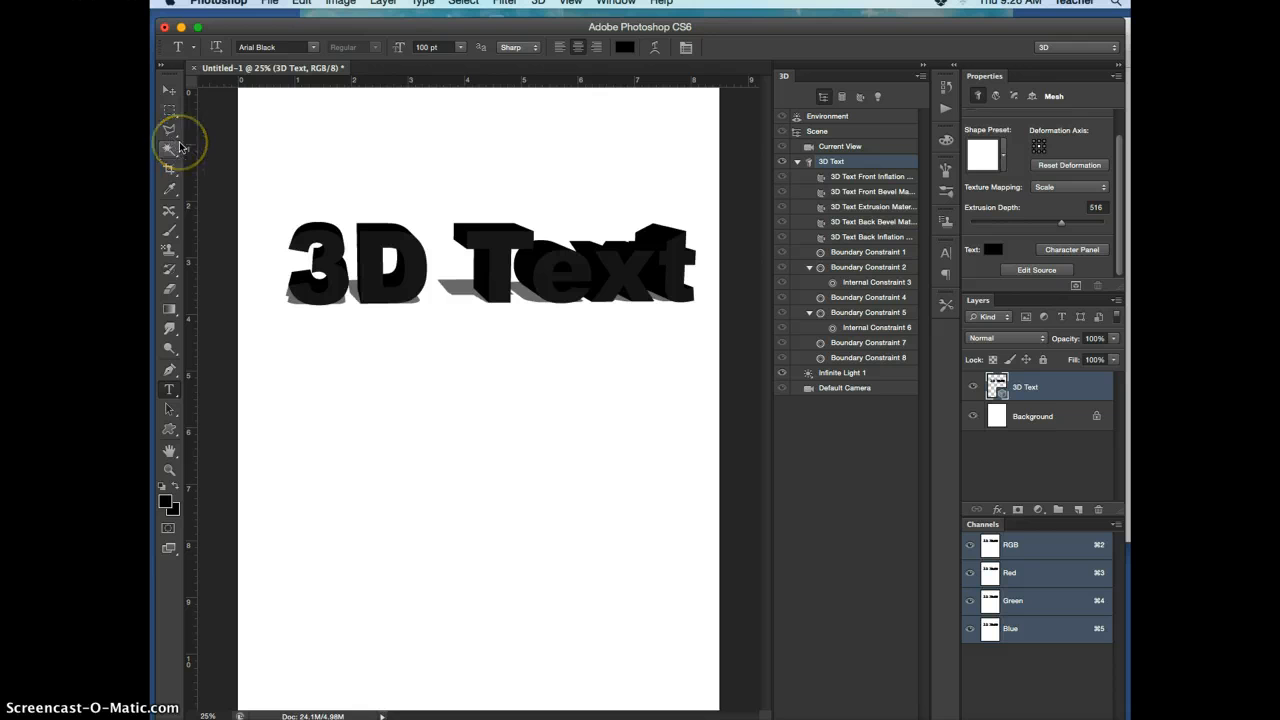
left_click(170, 92)
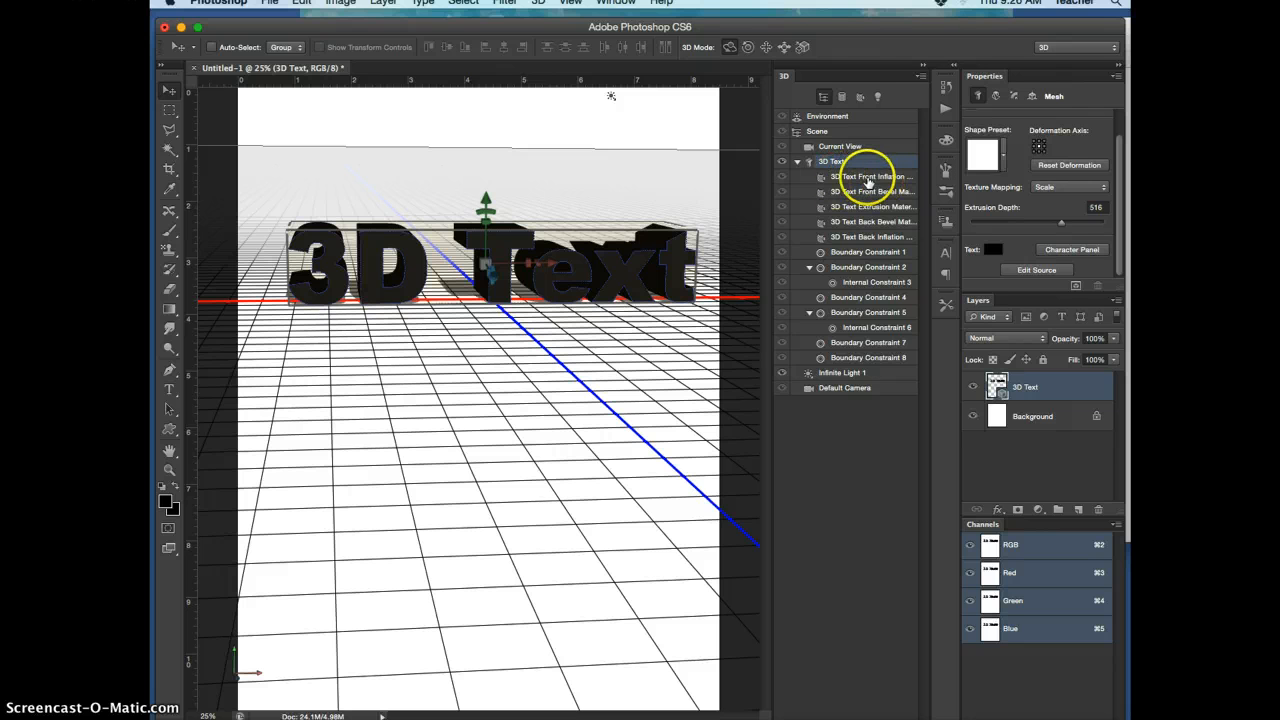
Set the illumination color of the 3D text's front inflation material to red (e80606)
left_click(869, 178)
left_click(870, 178)
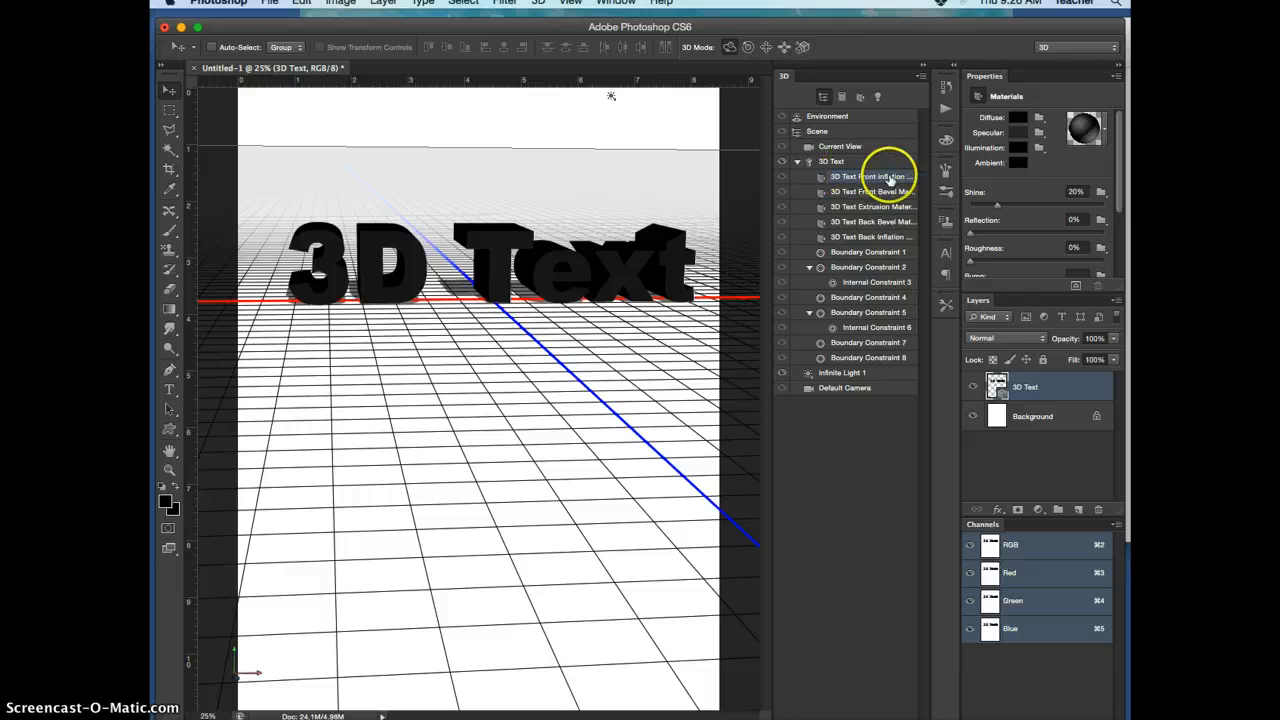
left_click(1029, 156)
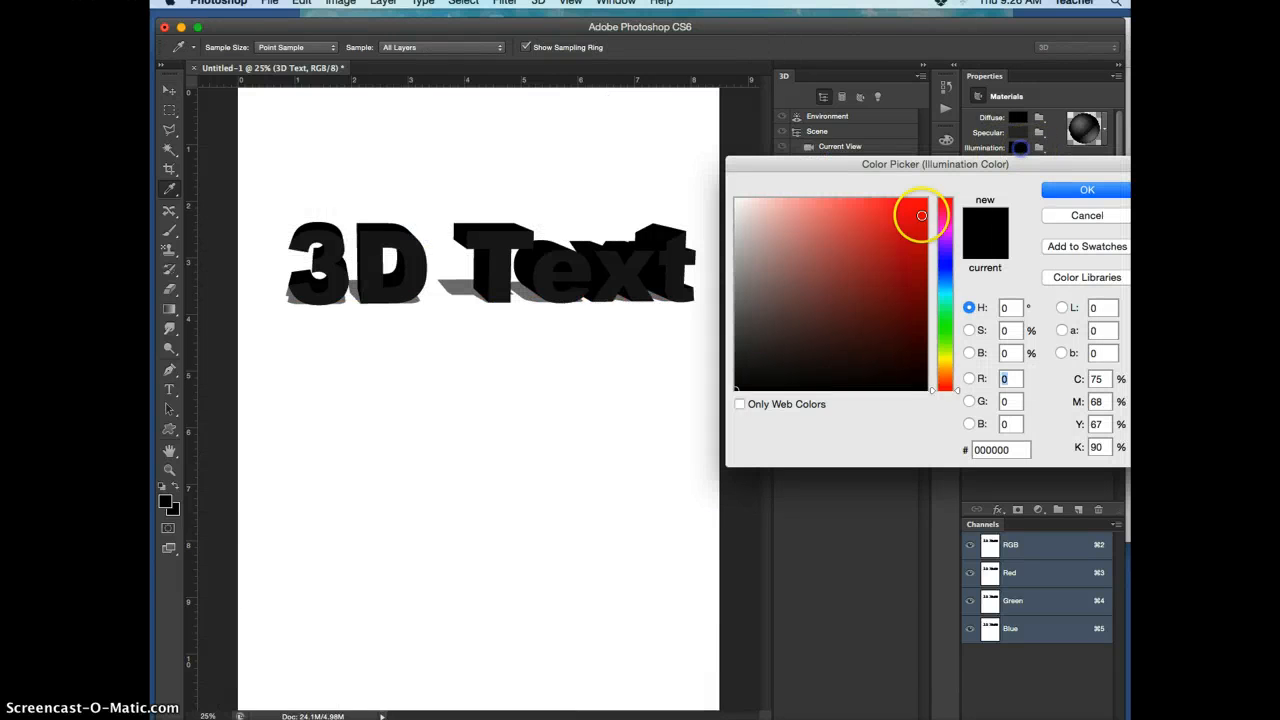
left_click(921, 215)
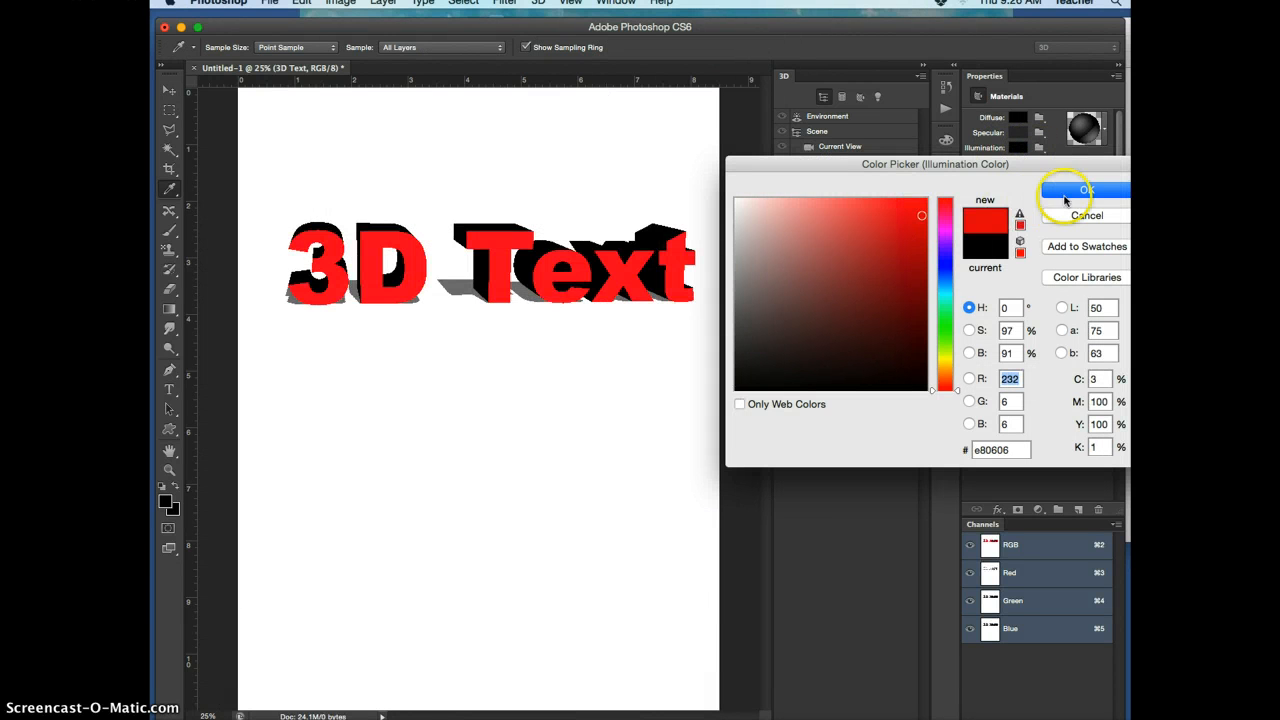
left_click(1086, 190)
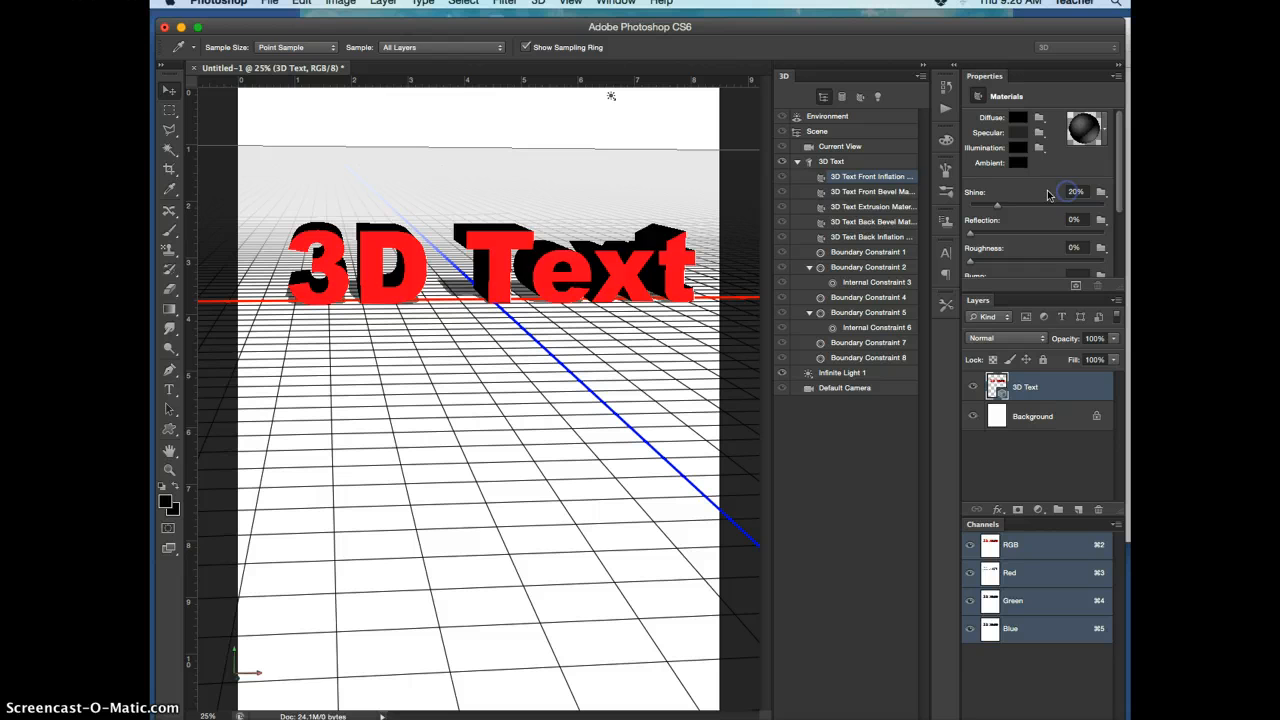
Set the illumination color of the 3D text's extrusion material to a bright blue
left_click(874, 207)
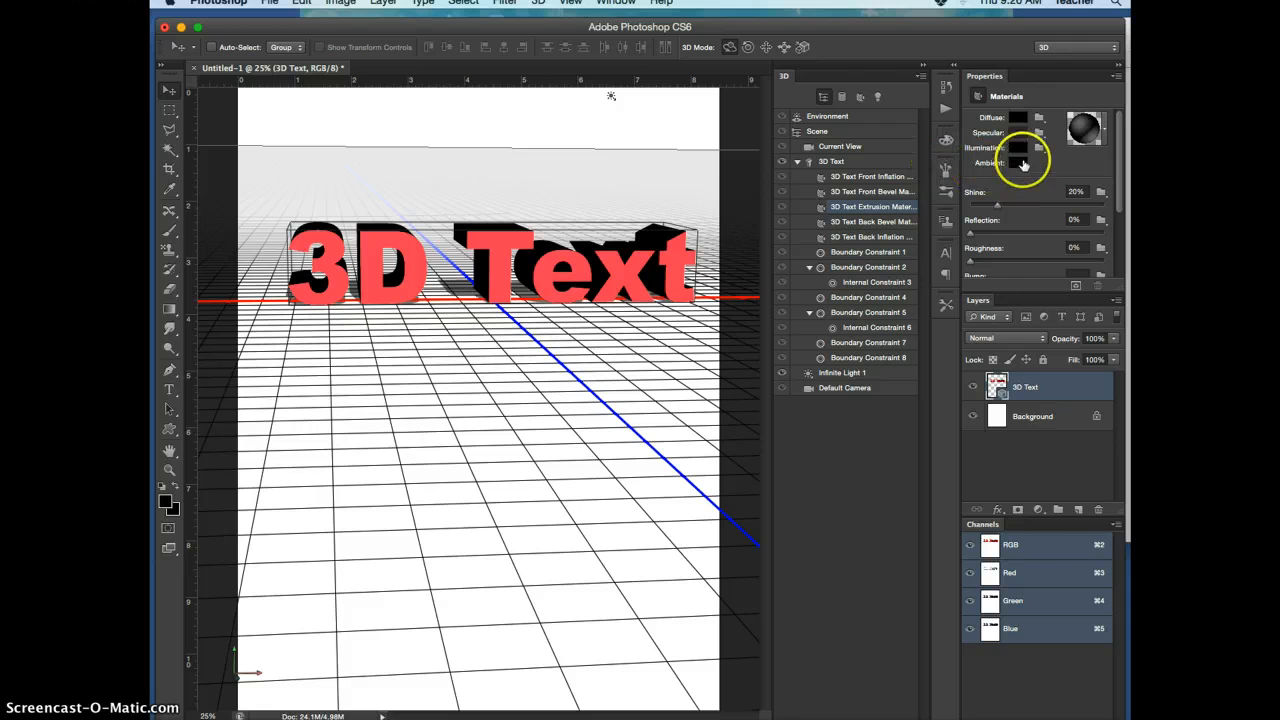
left_click(1018, 147)
left_click(944, 263)
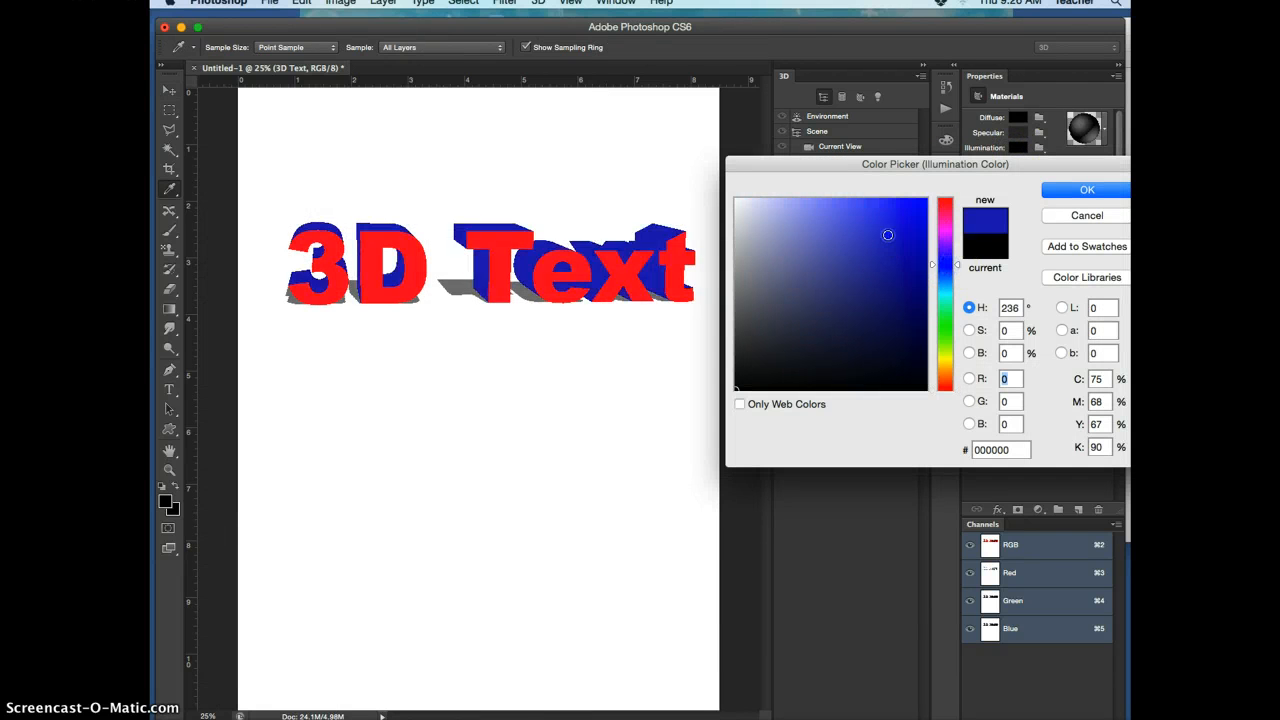
left_click_drag(886, 234, 866, 198)
left_click(1036, 188)
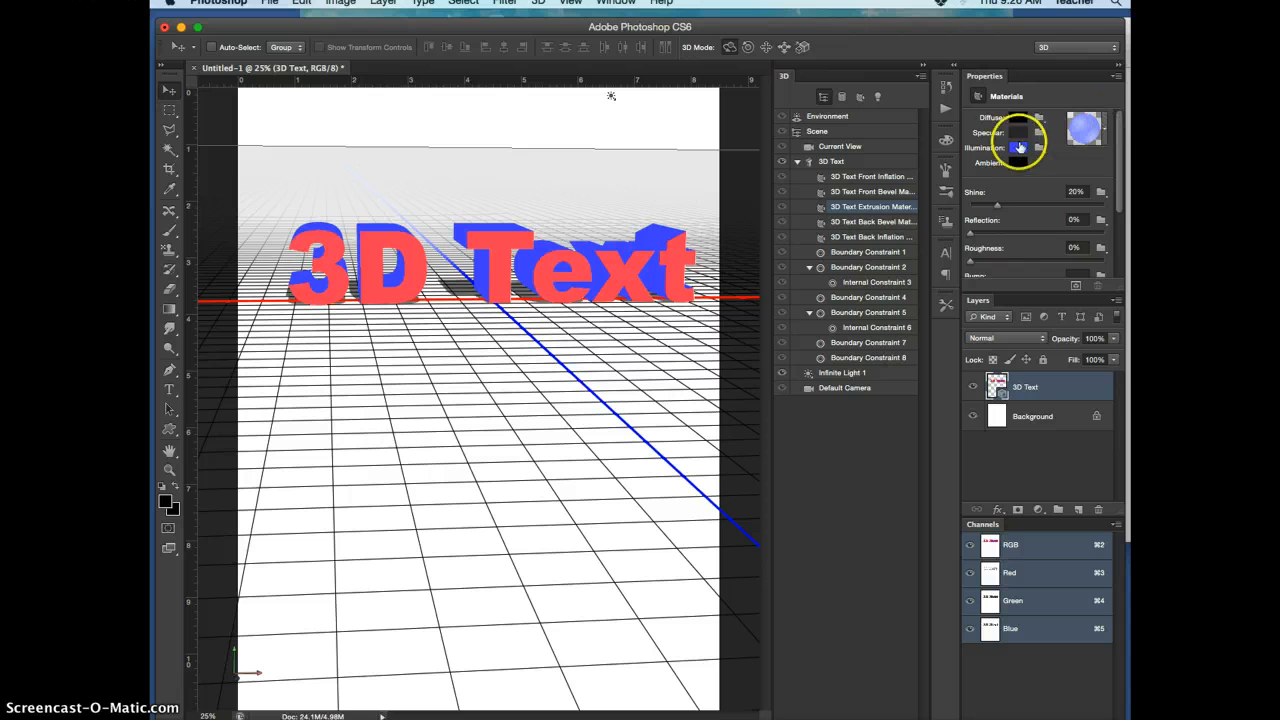
Try the checkerboard preset on the text's front inflation material, and replace it with the brown wood-like preset that uses a cork bump texture
left_click(1105, 130)
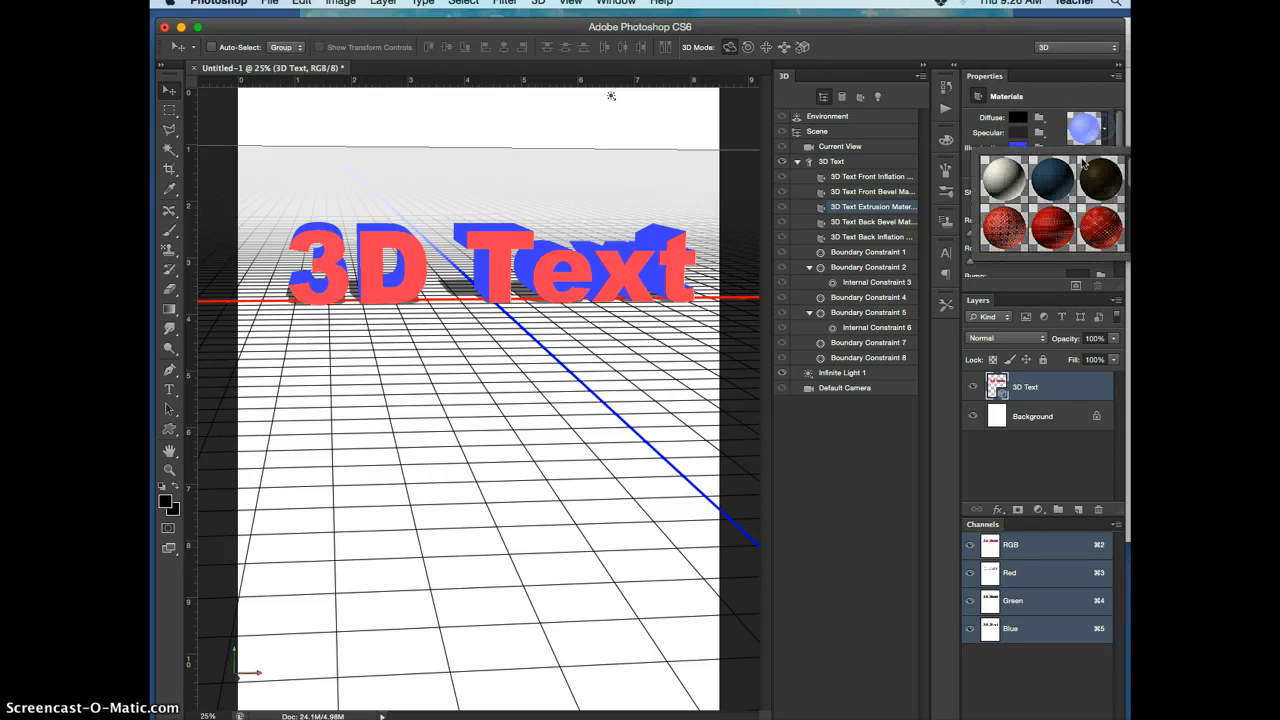
mouse_move(1129, 179)
left_mouse_down()
mouse_move(1129, 237)
mouse_move(1127, 171)
left_mouse_up()
left_click(898, 178)
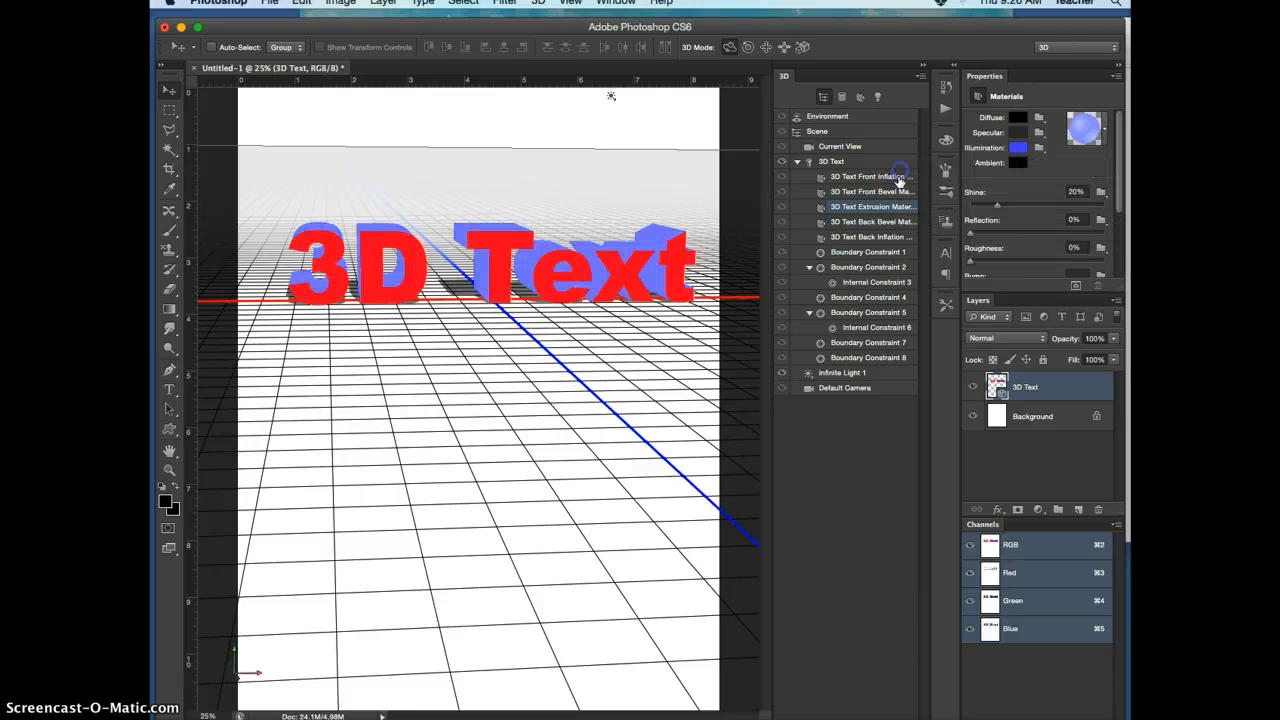
left_click(1106, 130)
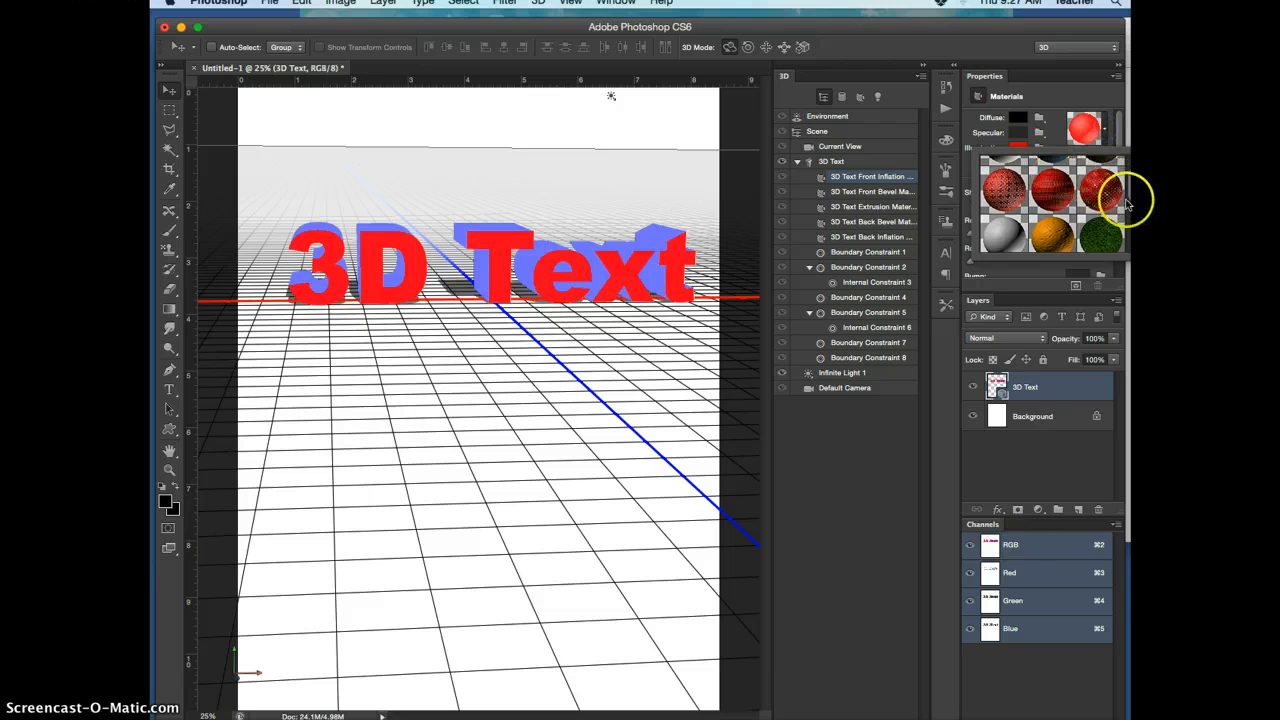
left_click_drag(1130, 196, 1130, 238)
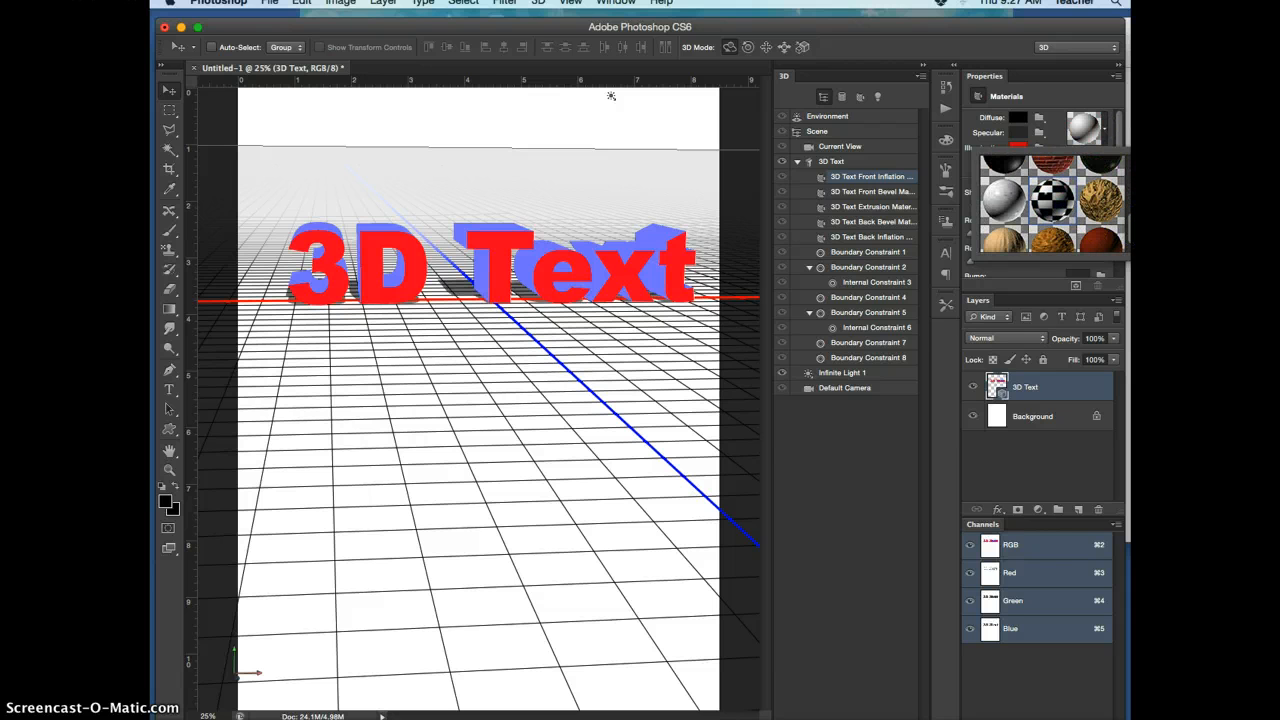
left_click(1052, 200)
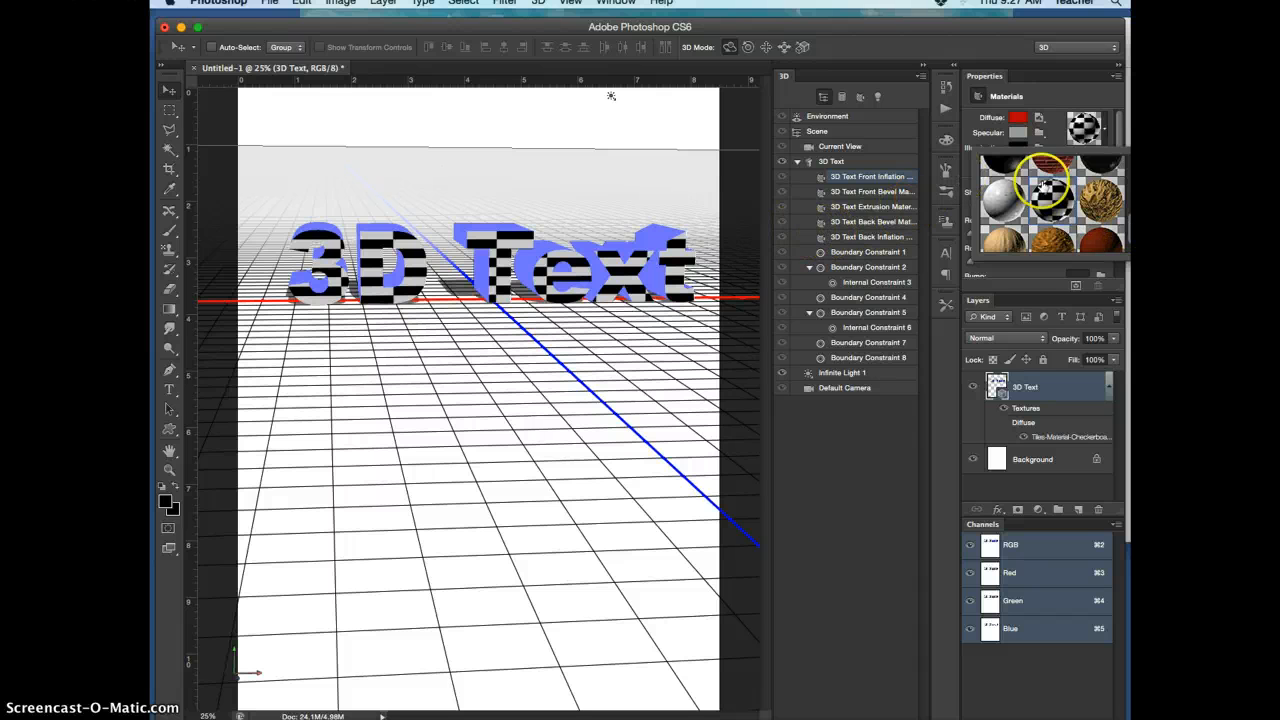
left_click(1131, 248)
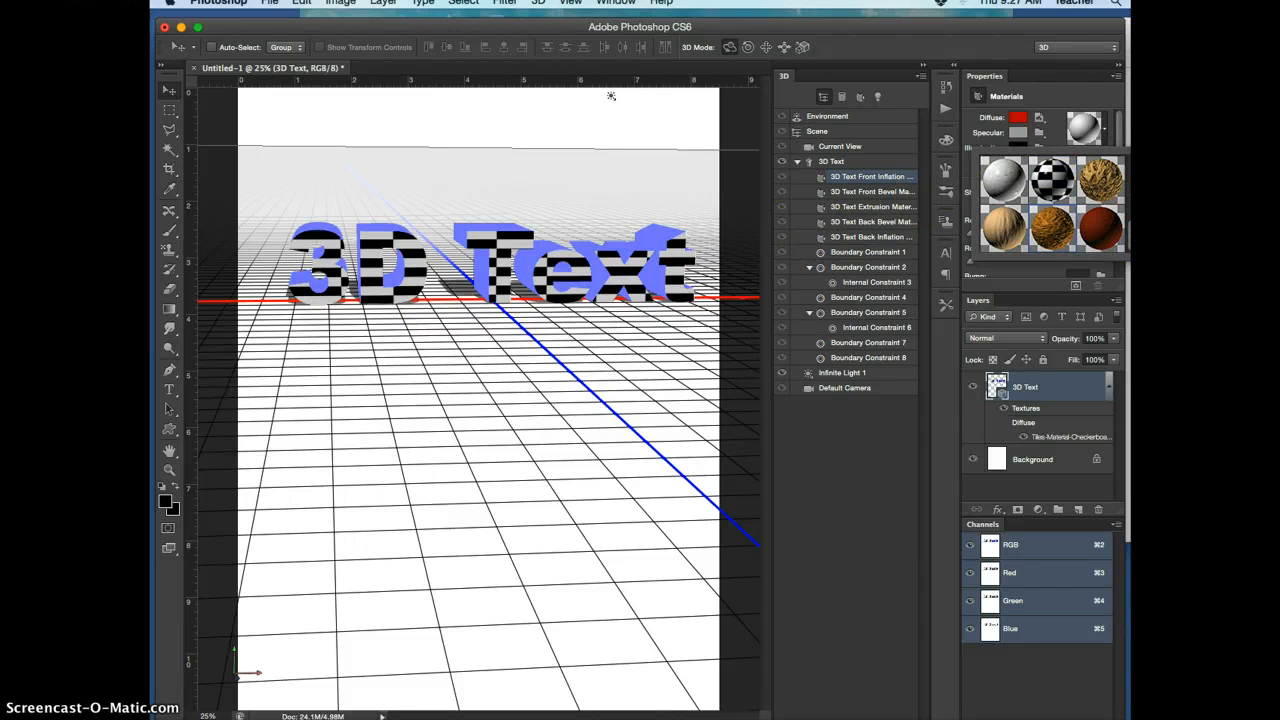
left_click(1131, 234)
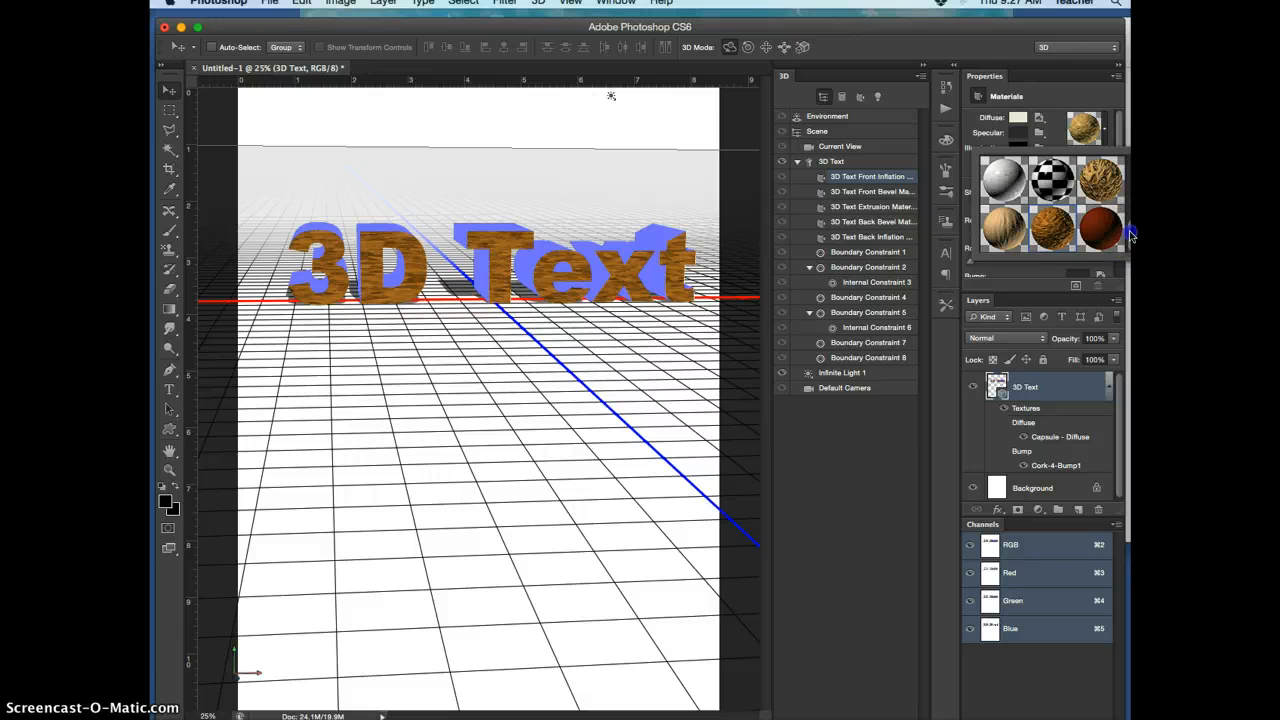
left_click_drag(1130, 234, 1108, 132)
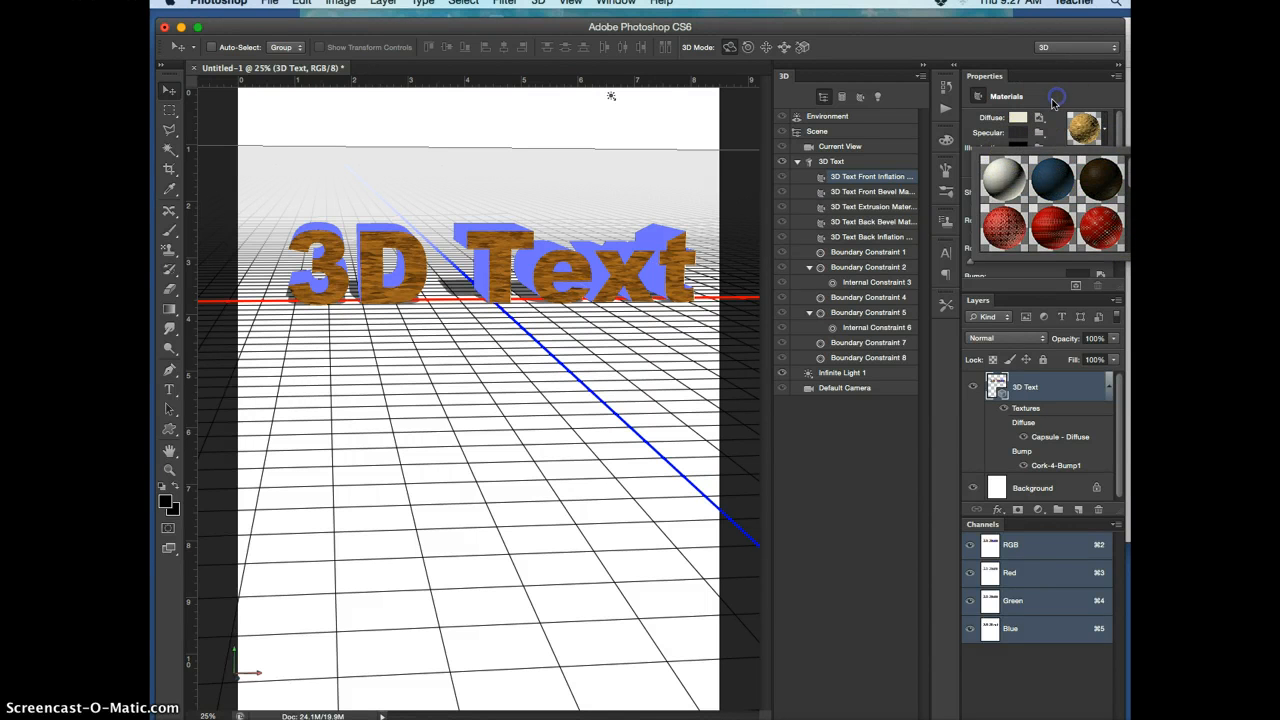
left_click(1053, 103)
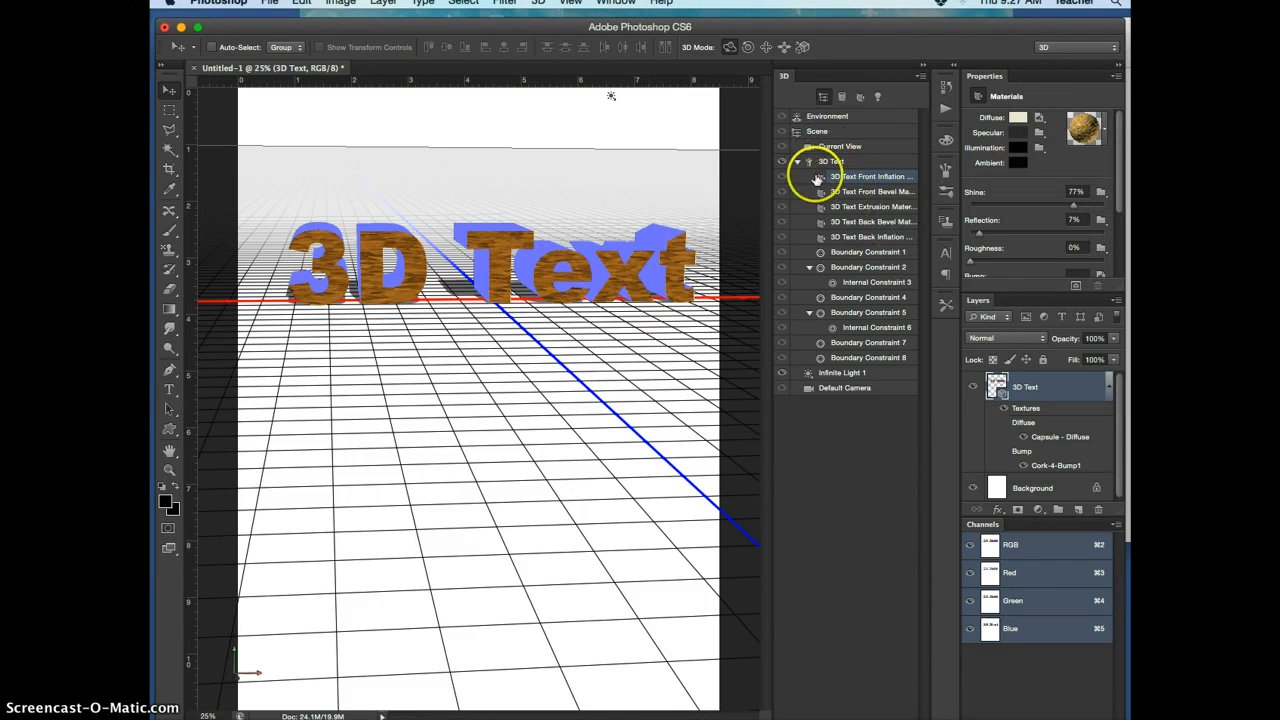
Re-aim Infinite Light 1 so it shines from the right side and casts the text's shadow toward the left
left_click(849, 372)
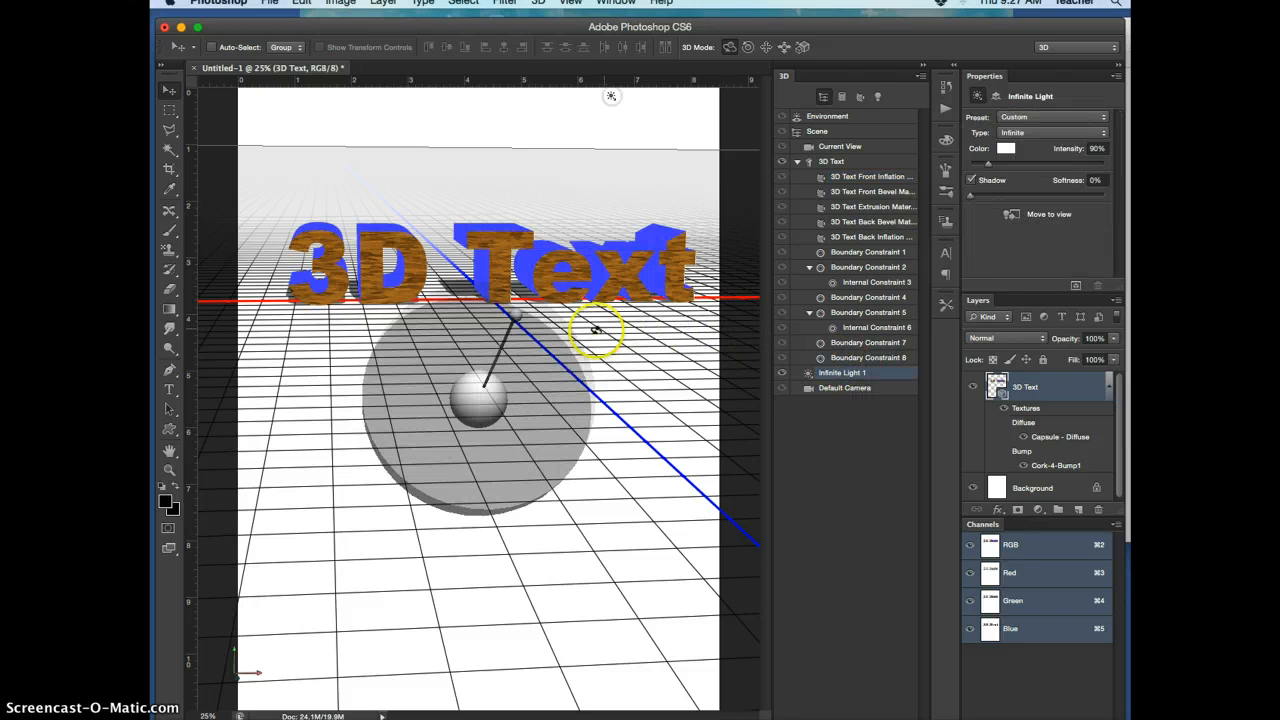
left_click_drag(517, 319, 548, 244)
mouse_move(615, 96)
left_mouse_down()
mouse_move(571, 100)
mouse_move(735, 240)
mouse_move(749, 306)
mouse_move(750, 127)
mouse_move(746, 223)
mouse_move(736, 96)
mouse_move(750, 180)
left_mouse_up()
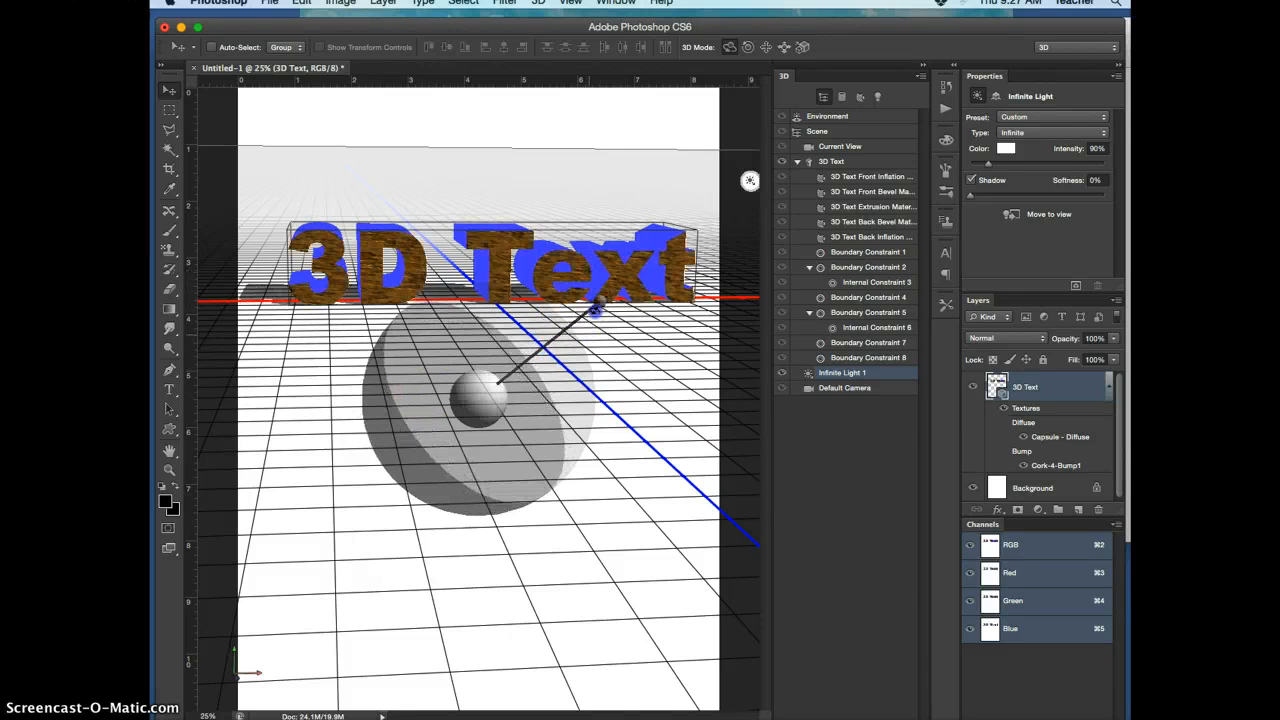
mouse_move(595, 311)
left_mouse_down()
mouse_move(568, 280)
mouse_move(590, 314)
left_mouse_up()
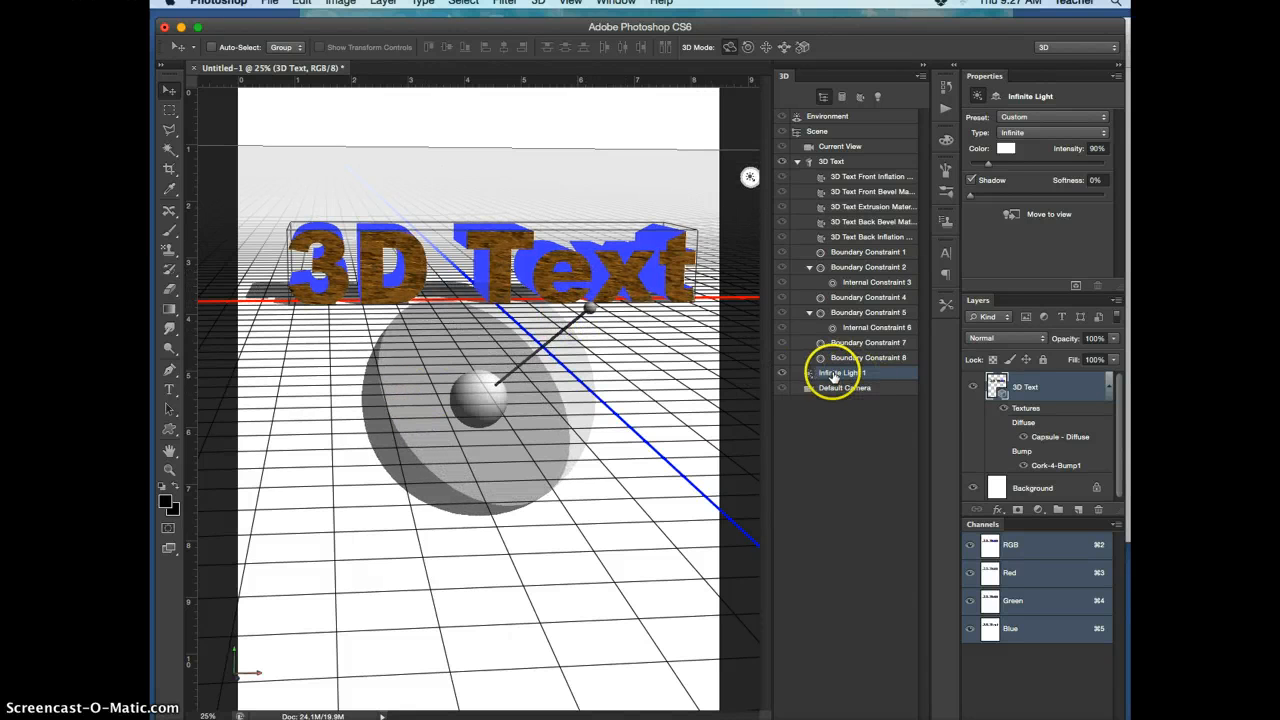
mouse_move(598, 331)
left_mouse_down()
mouse_move(589, 352)
mouse_move(602, 324)
left_mouse_up()
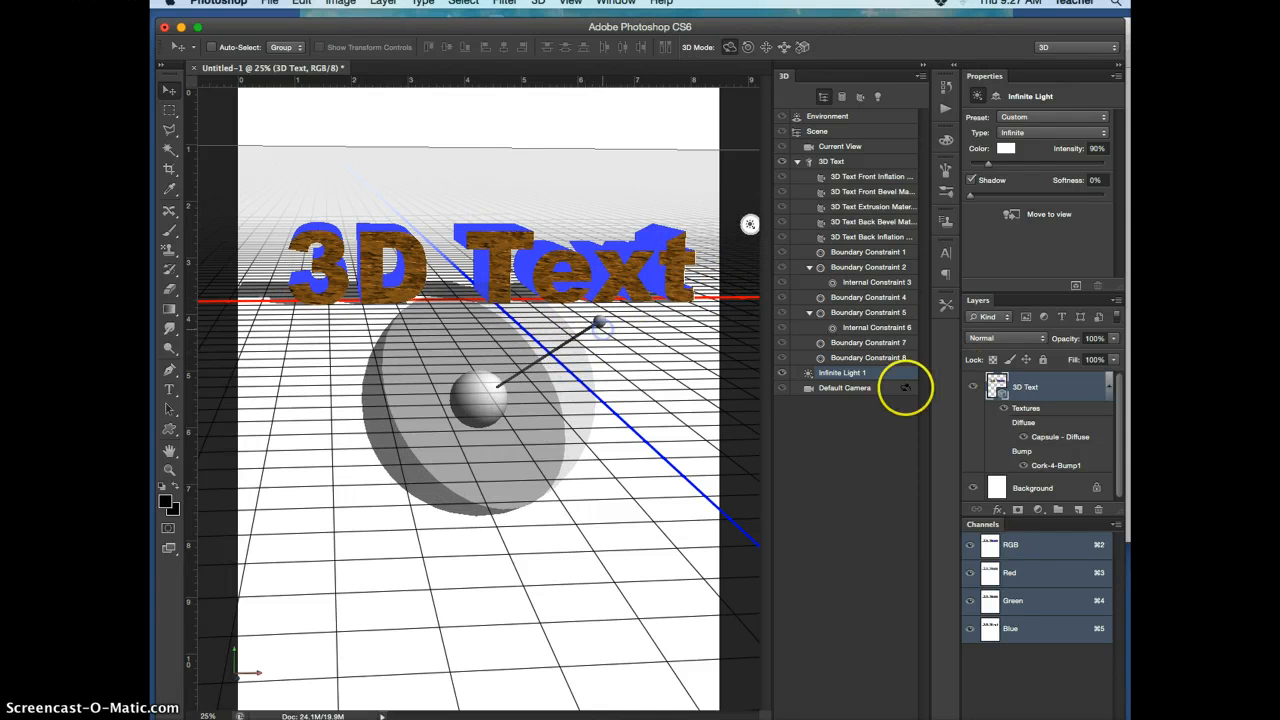
Open the 3D Text mesh's source document for editing and replace its wording with a first name
left_click(838, 162)
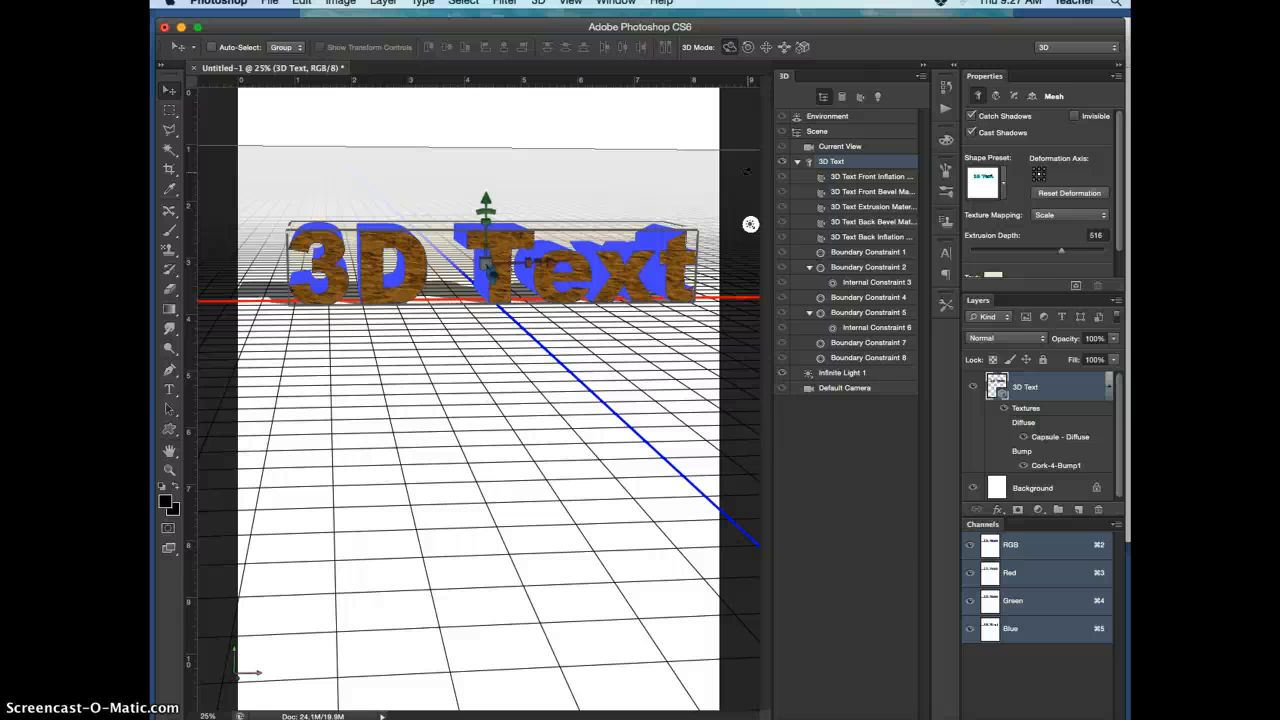
left_click(830, 162)
left_click_drag(1120, 151, 1124, 200)
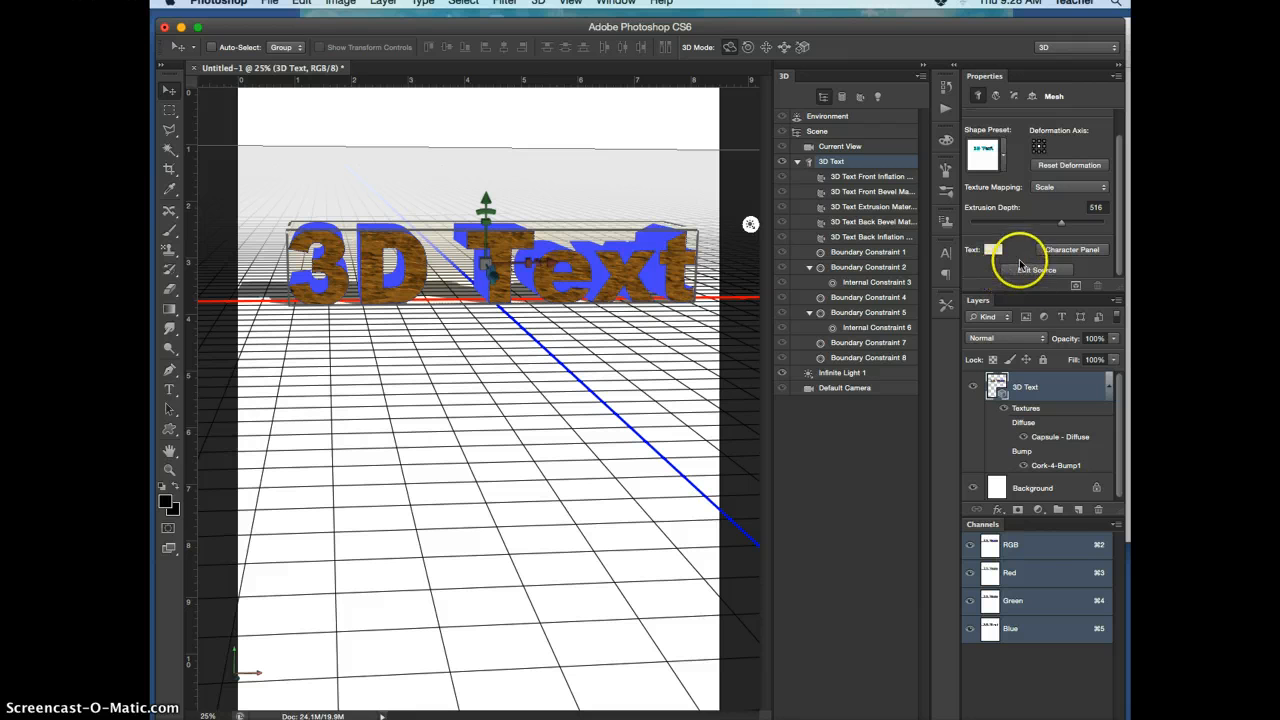
left_click(1050, 270)
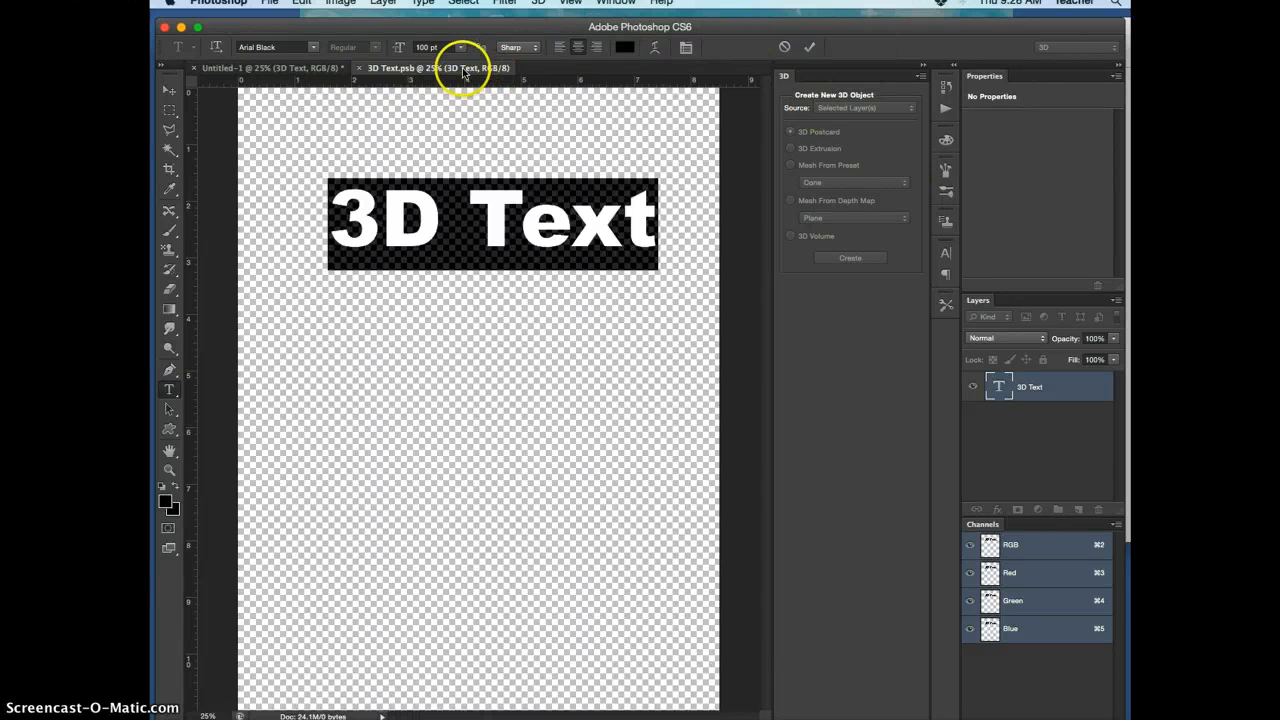
triple_click(519, 210)
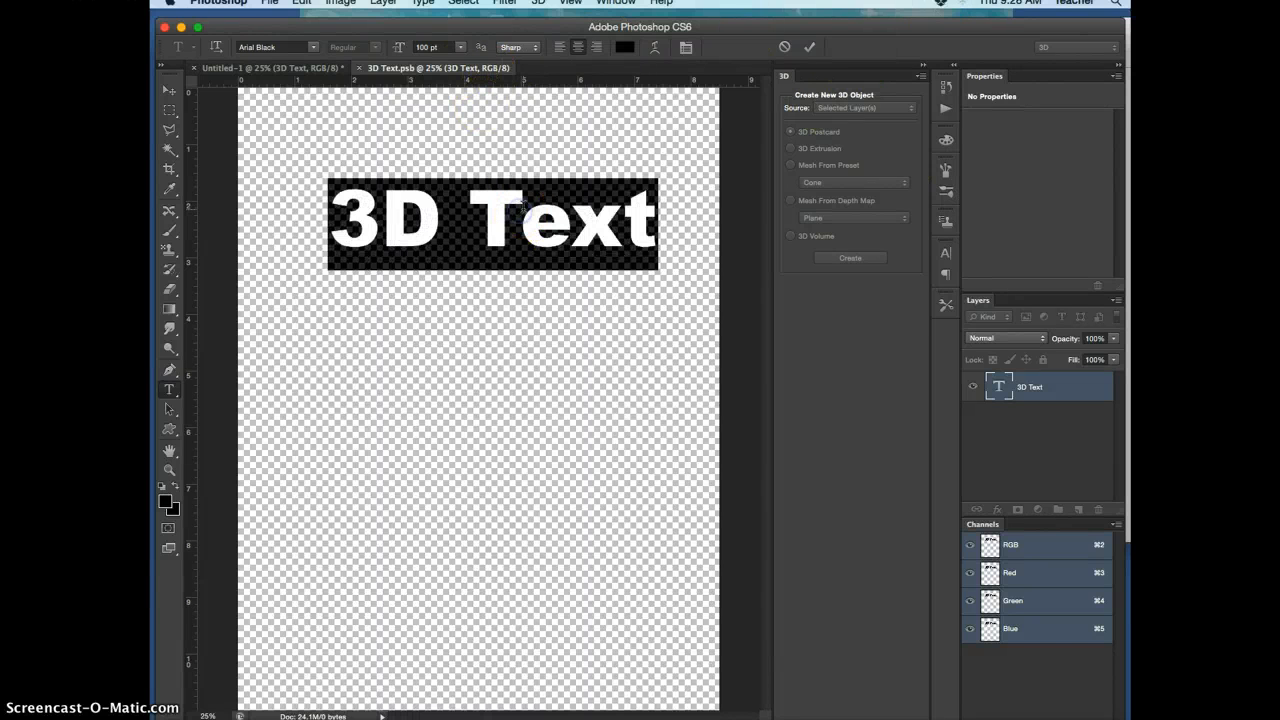
type("Piper")
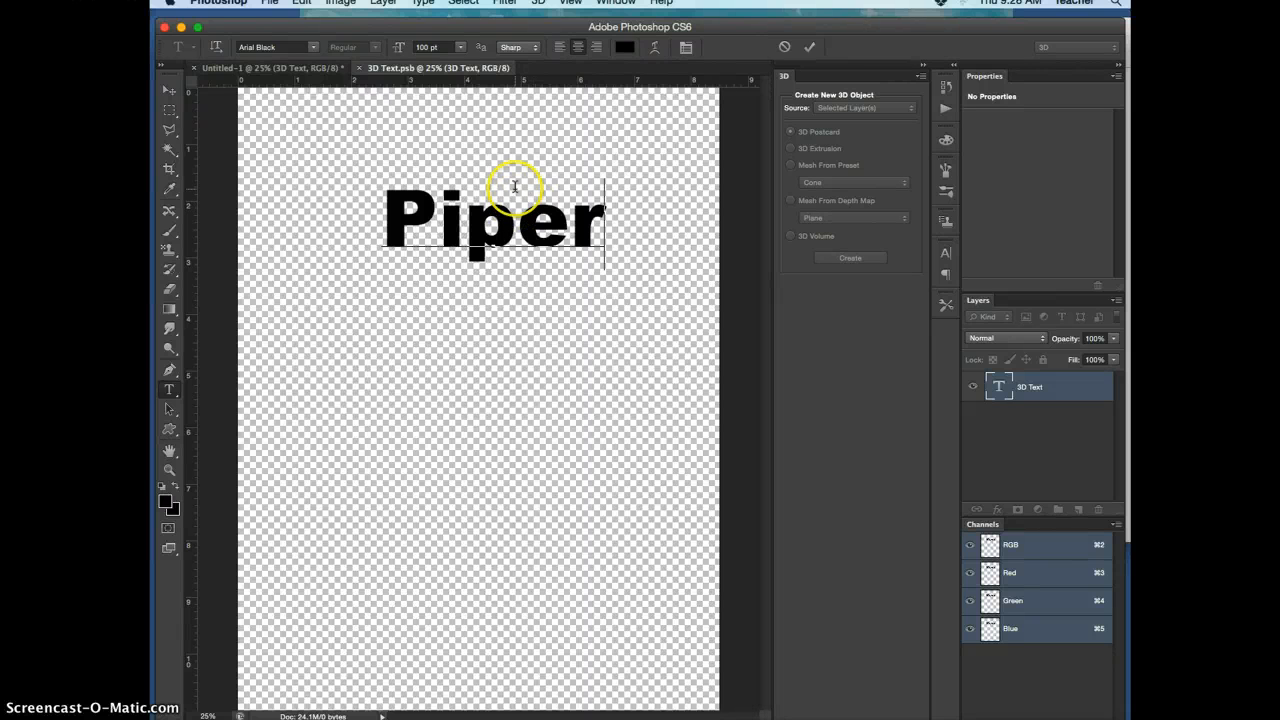
Save the edited text source 3D Text.psb and return to the Untitled-1 document
left_click(270, 3)
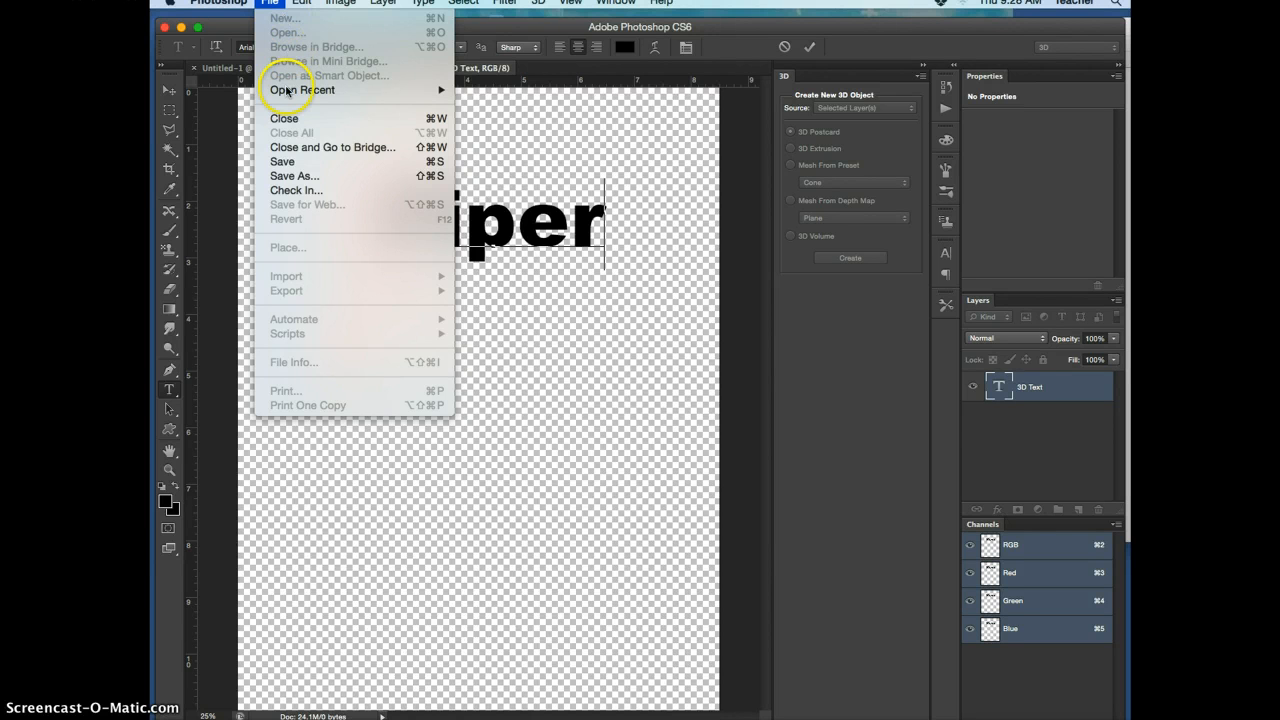
left_click(285, 162)
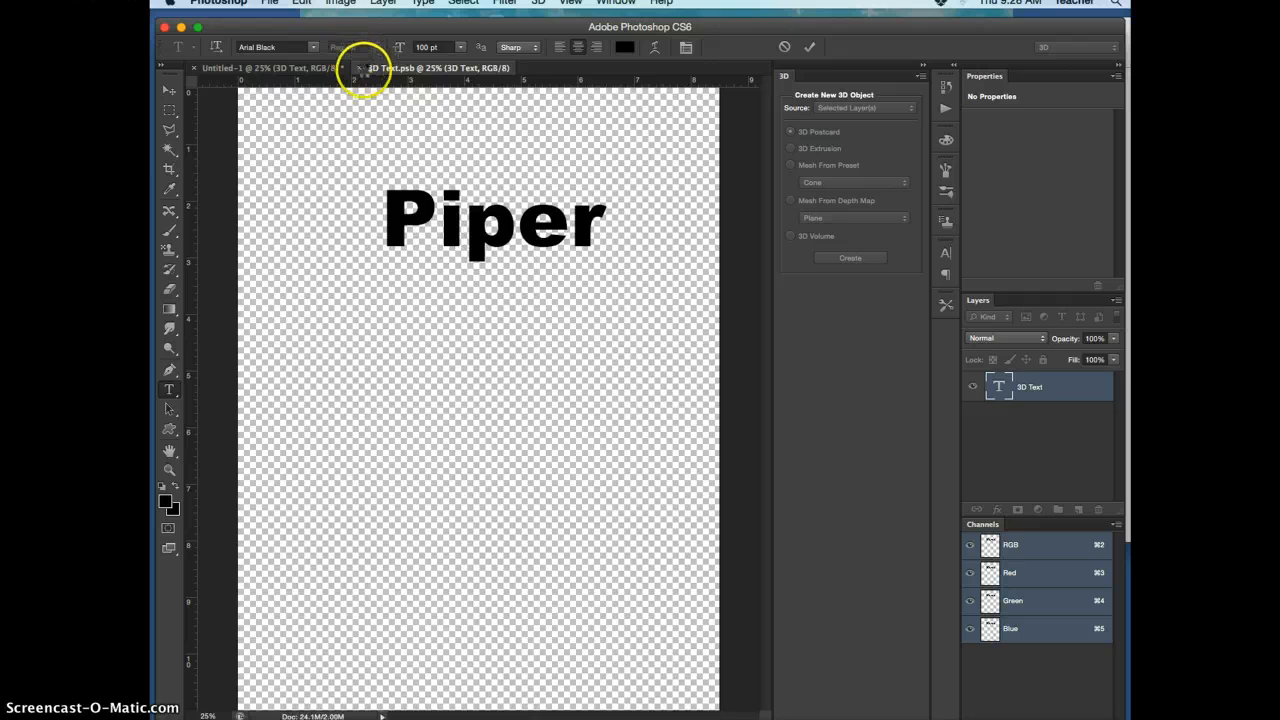
left_click(300, 68)
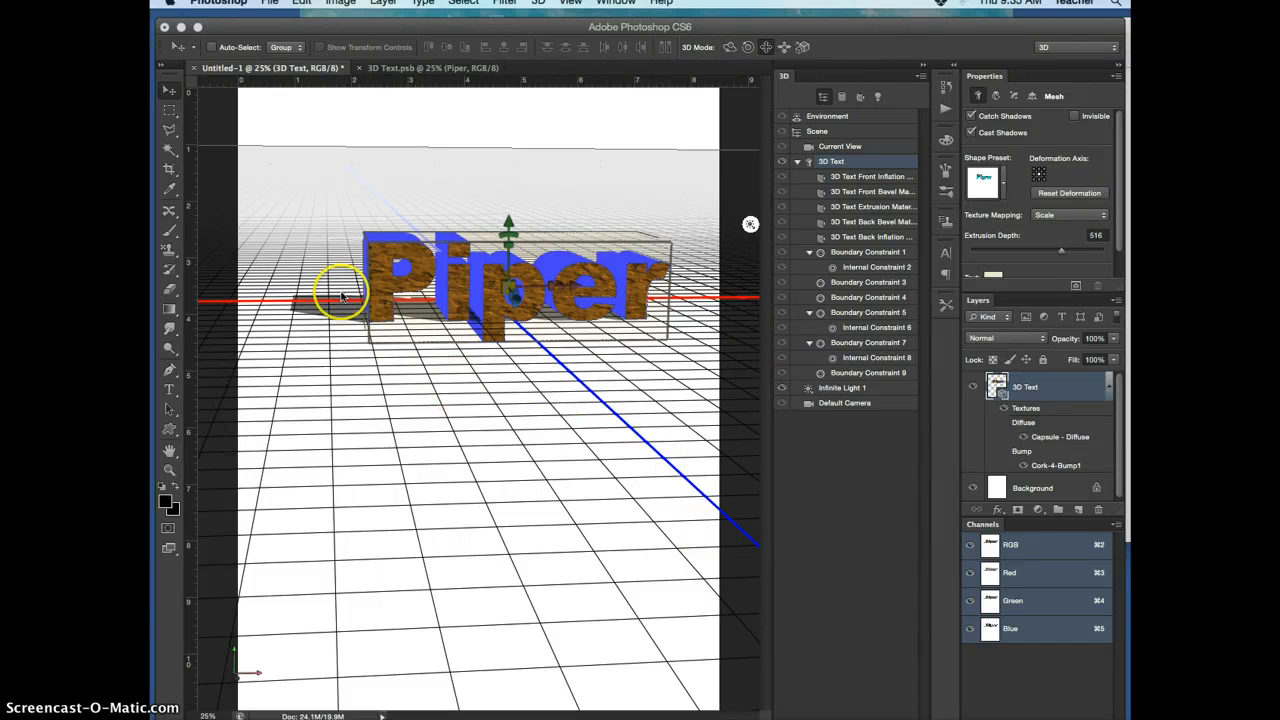
Add a new blank layer above the 3D Text layer with the Move tool active
left_click(168, 92)
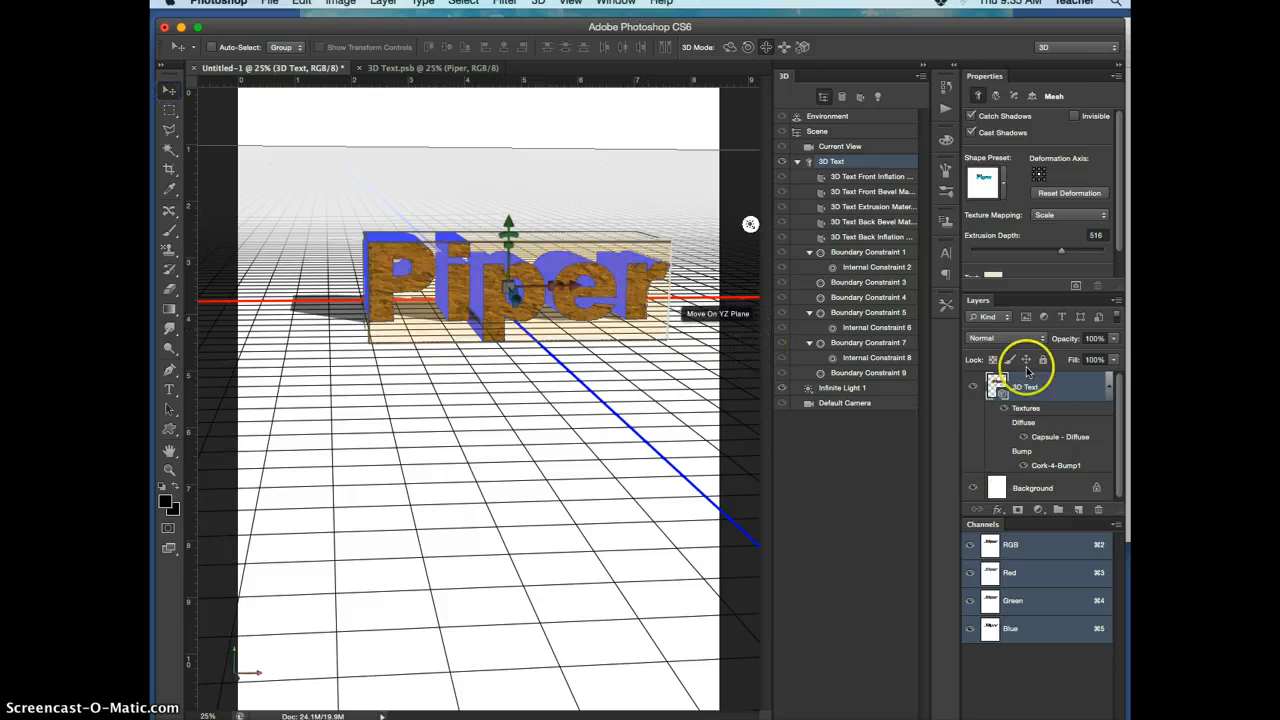
left_click(1080, 512)
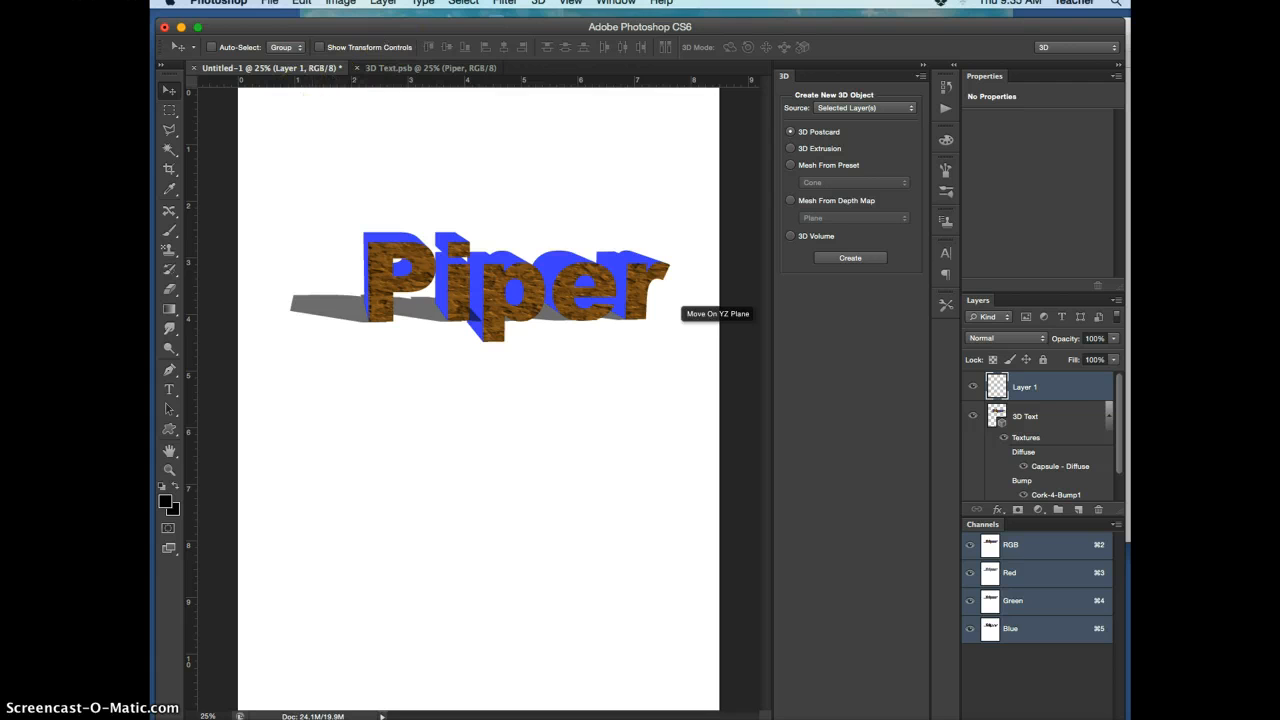
Compare the 3D commands and settings available for the blank Layer 1 and the 3D Text layer
left_click(538, 3)
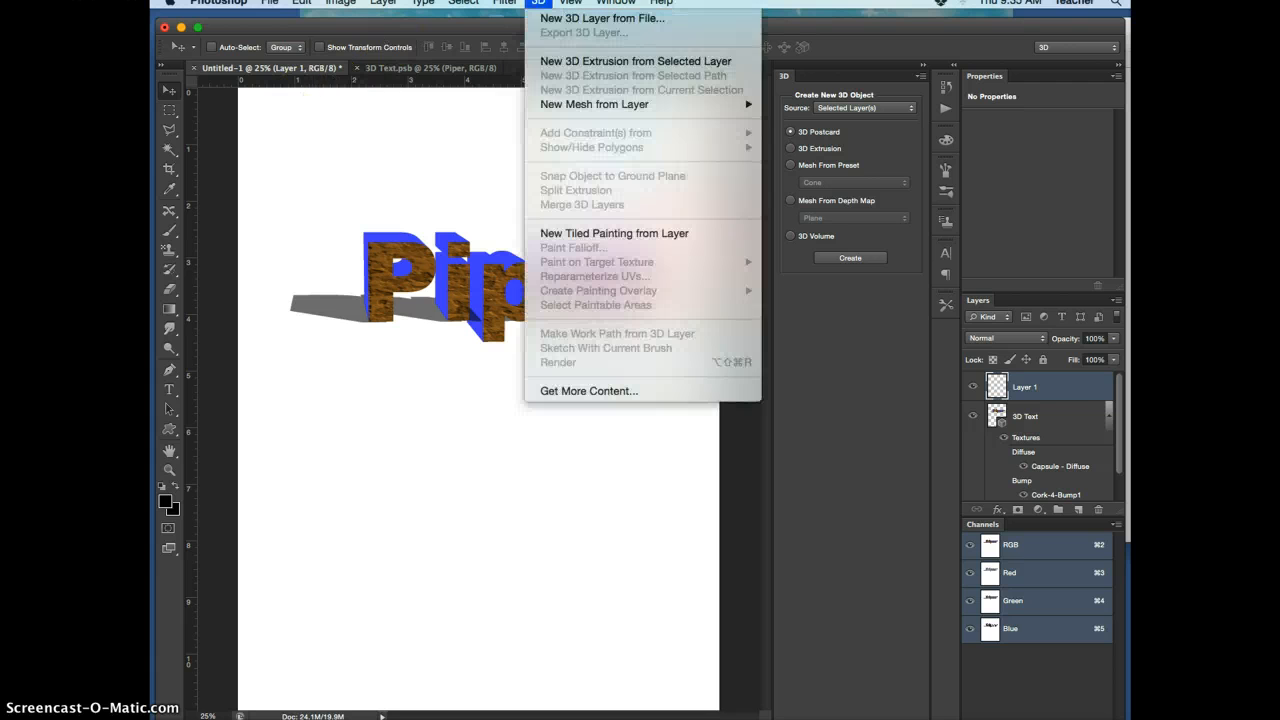
left_click(561, 63)
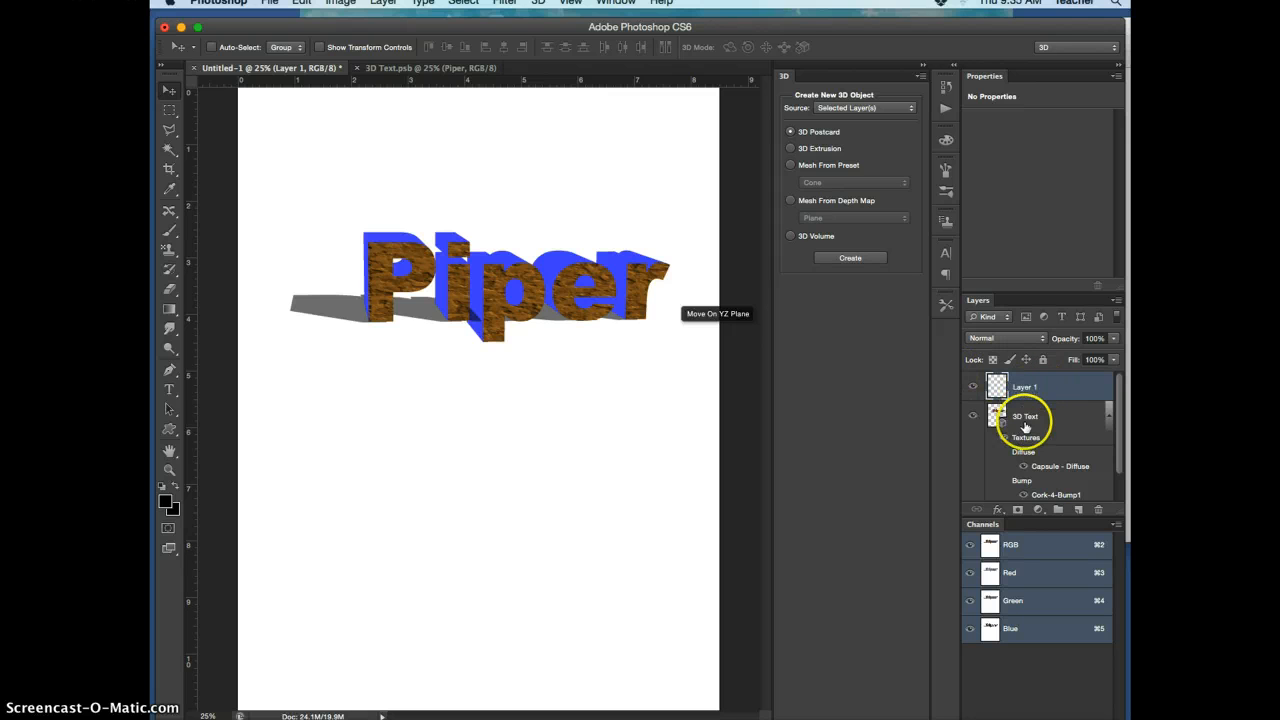
left_click(1025, 427)
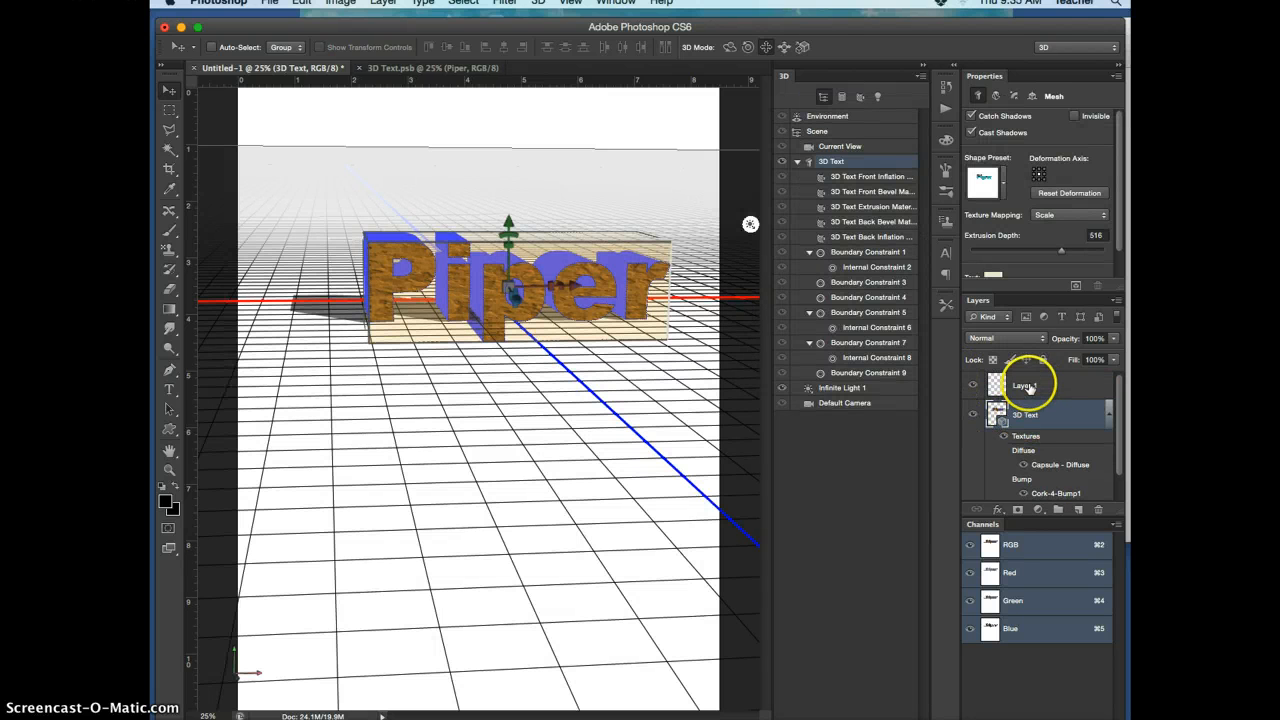
left_click(1029, 388)
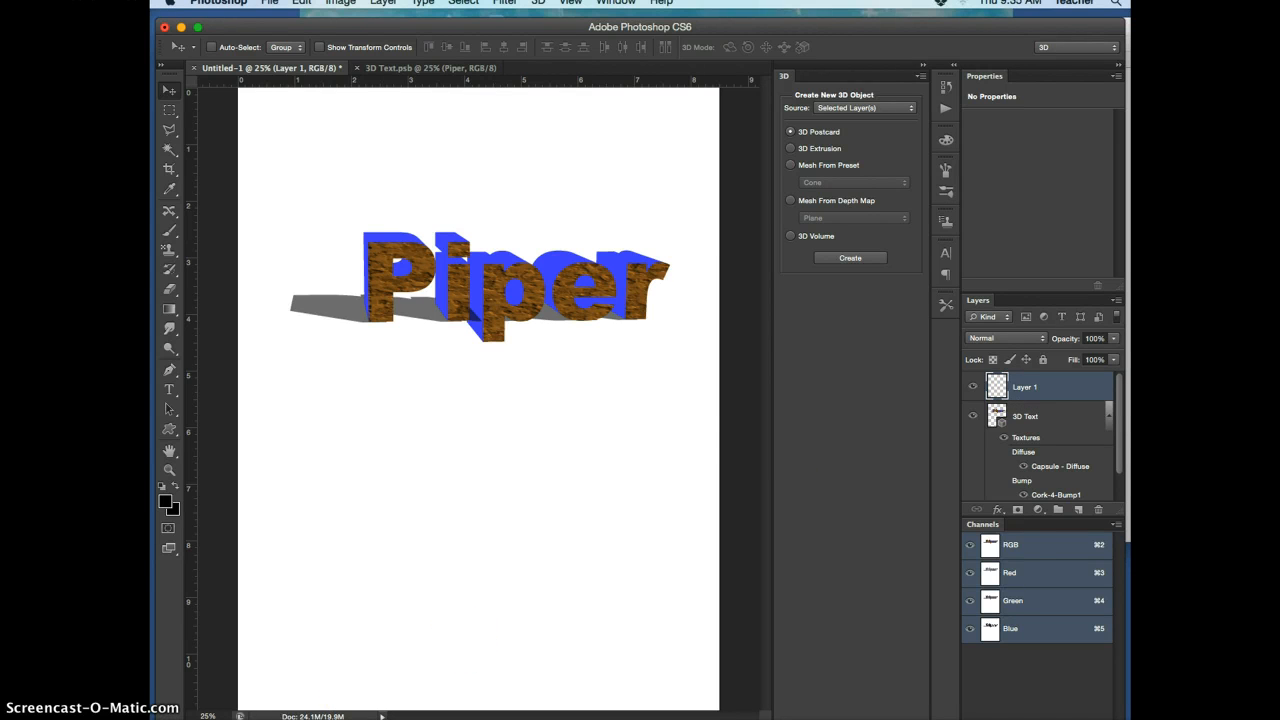
Switch to Acrobat and bring up the minimized Spider-Man and Incredible Hulk comic cover PDFs to examine their 3D titles
left_click(1116, 718)
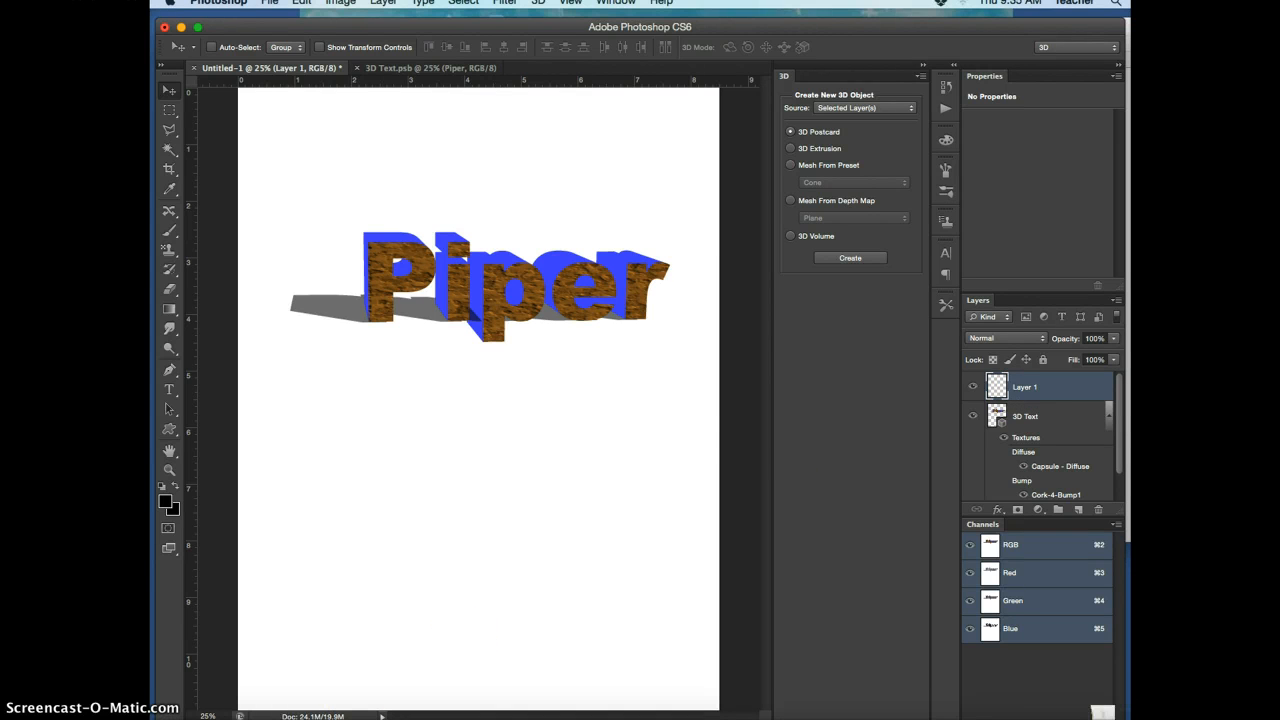
left_click(1101, 718)
left_click(1097, 718)
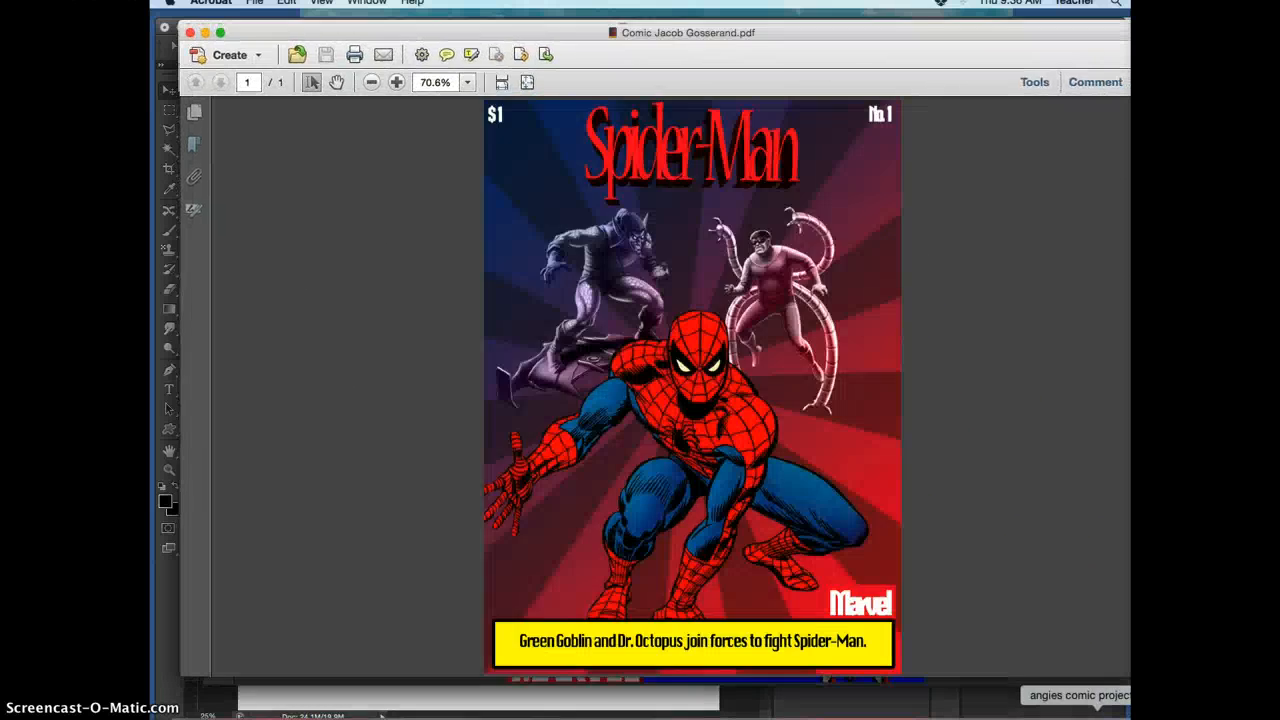
left_click(1097, 718)
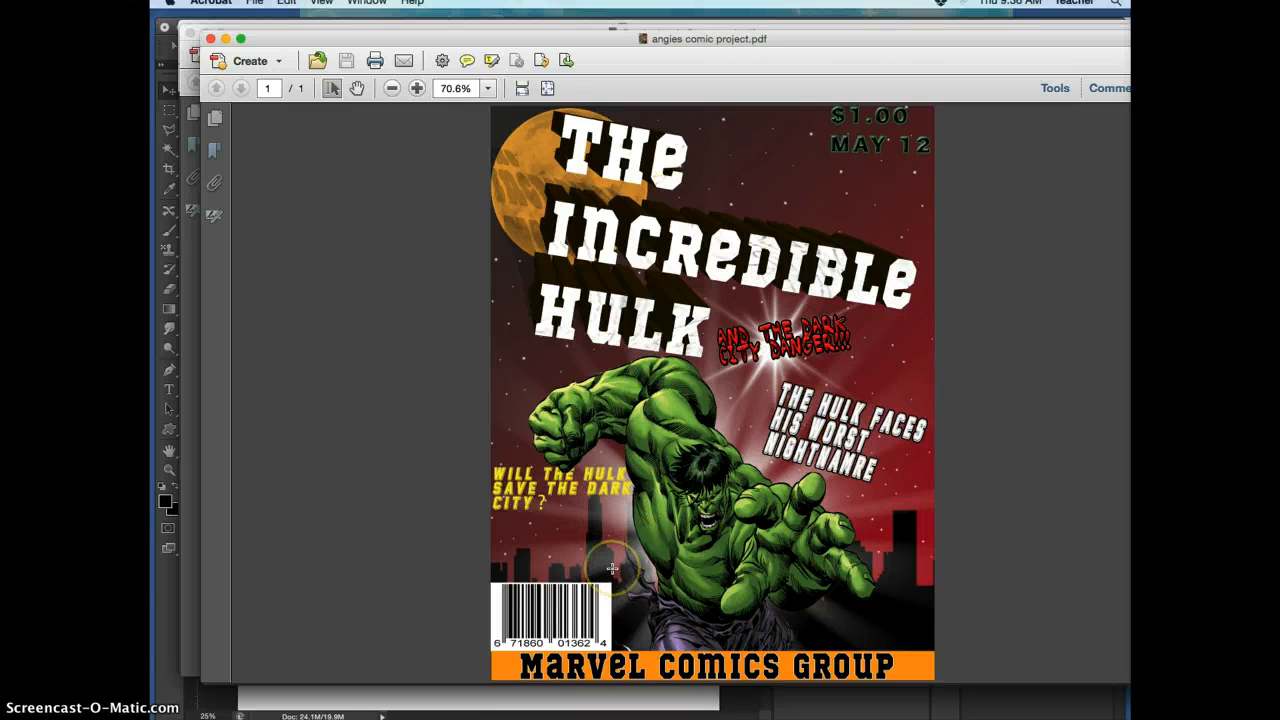
Move the Hulk, Superman and Spider-Man cover windows aside in turn to examine each comic cover behind, through the Powerpuff Girls one
mouse_move(1067, 718)
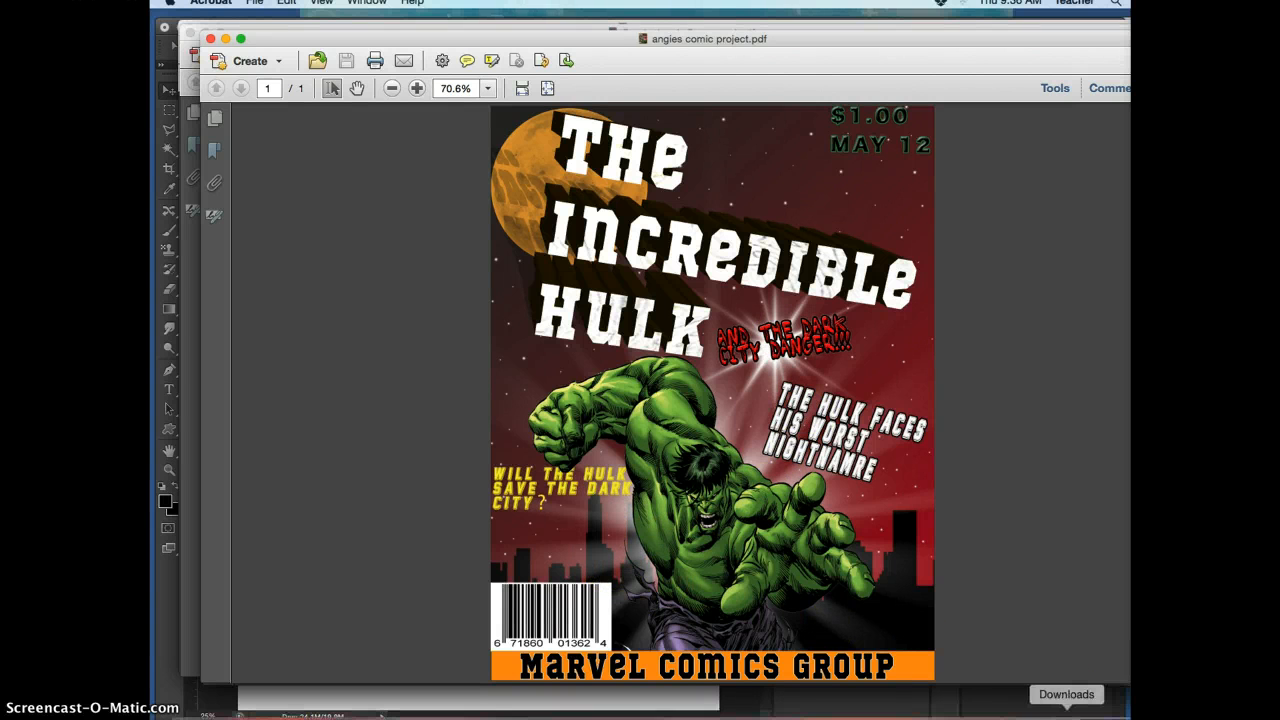
left_click_drag(573, 39, 568, 106)
left_click(561, 41)
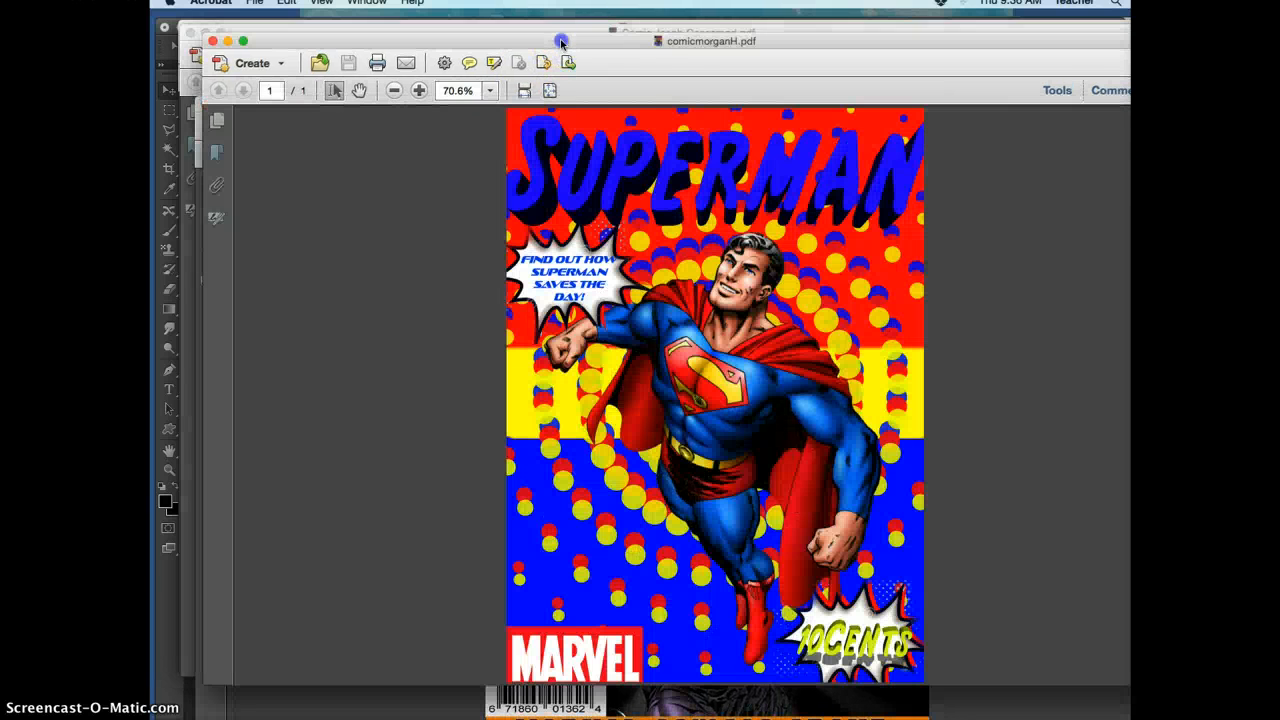
left_click_drag(619, 38, 619, 98)
left_click(642, 37)
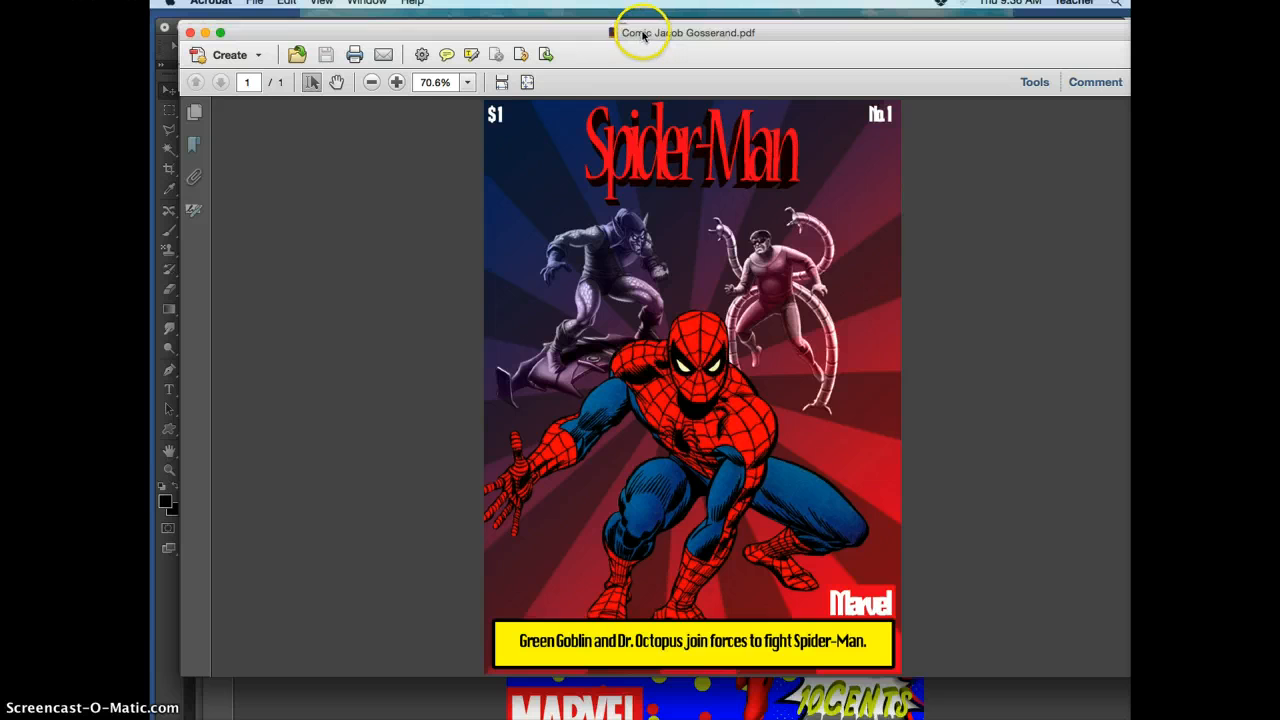
left_click_drag(642, 33, 642, 91)
left_click(664, 35)
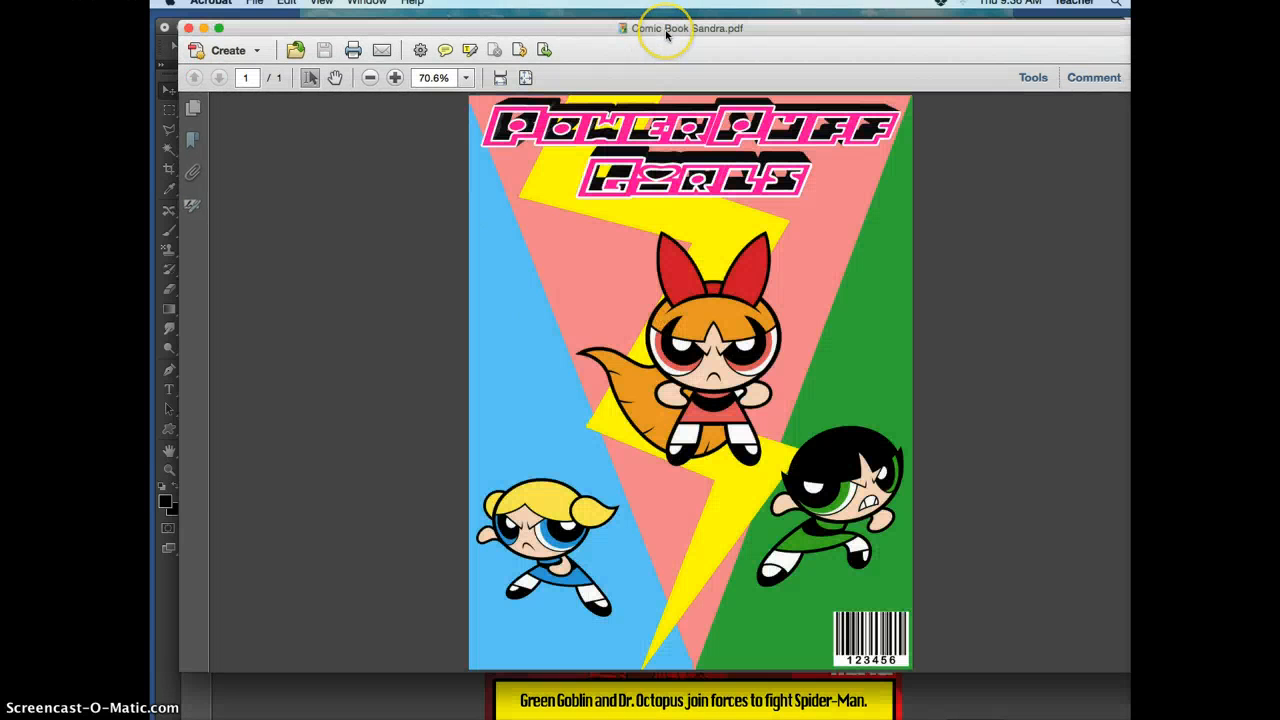